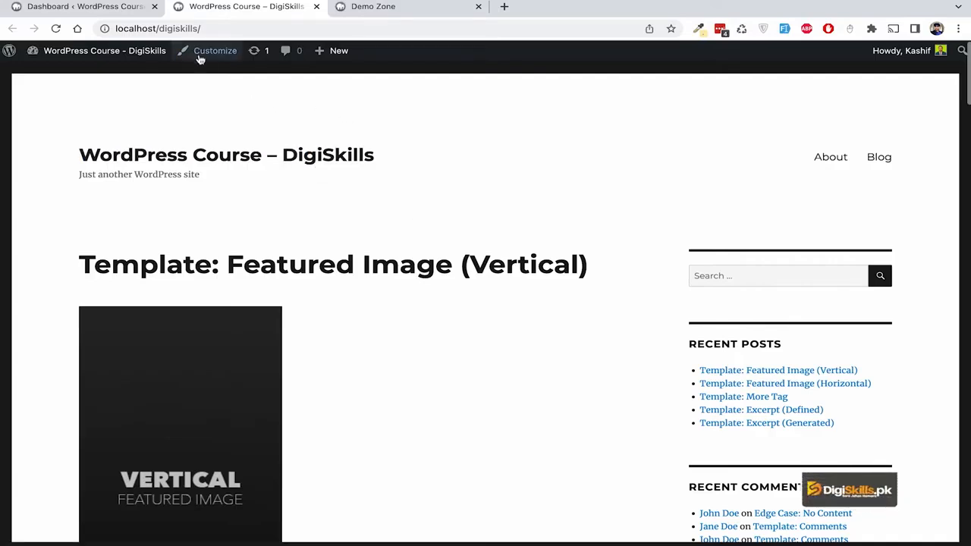
Compare the home pages and addresses of the localhost/digiskills and localhost/demo sites.
click(137, 28)
click(173, 28)
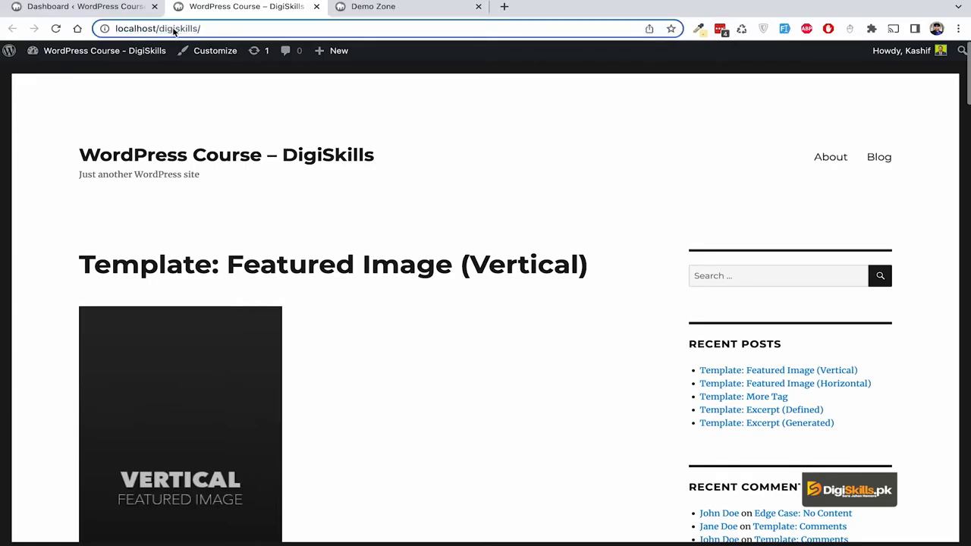
click(362, 9)
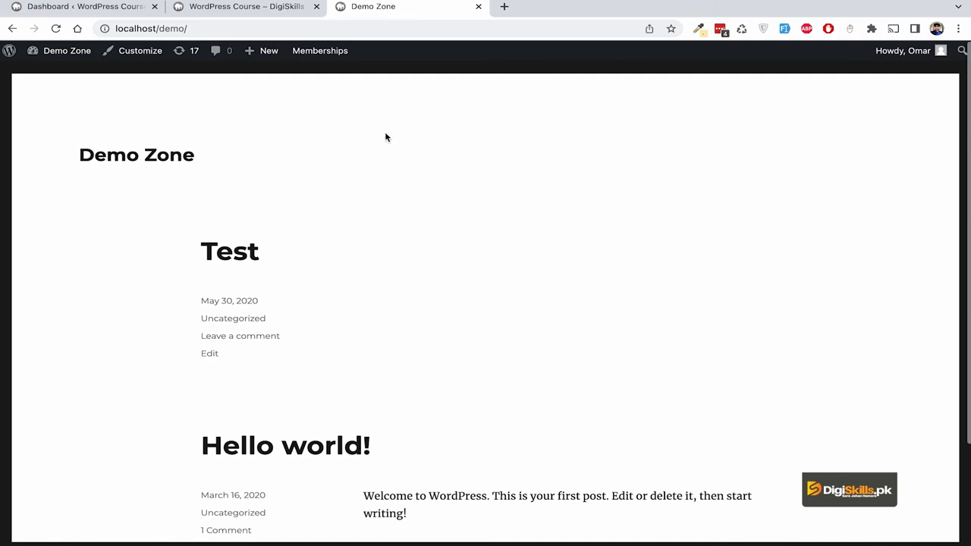
click(173, 28)
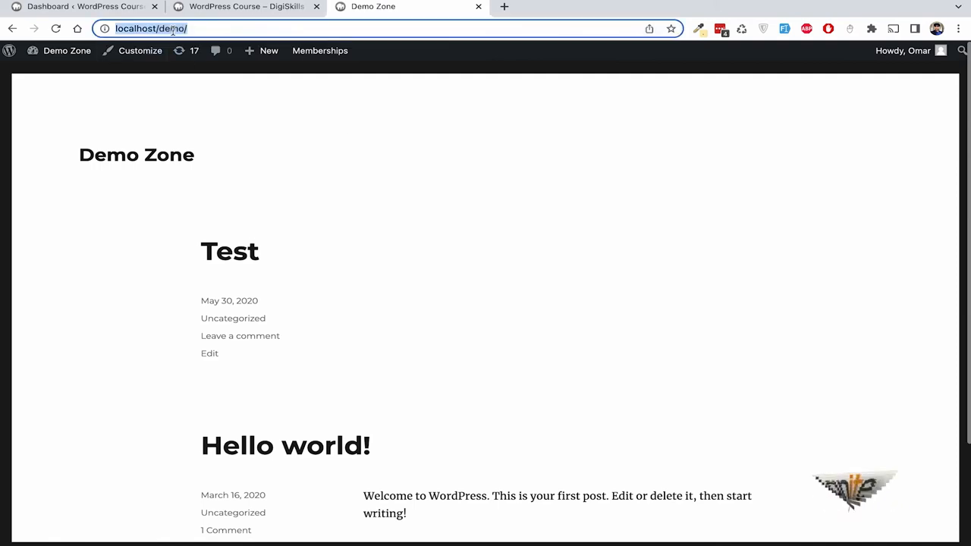
scroll(331, 288, down, 4)
scroll(334, 291, up, 4)
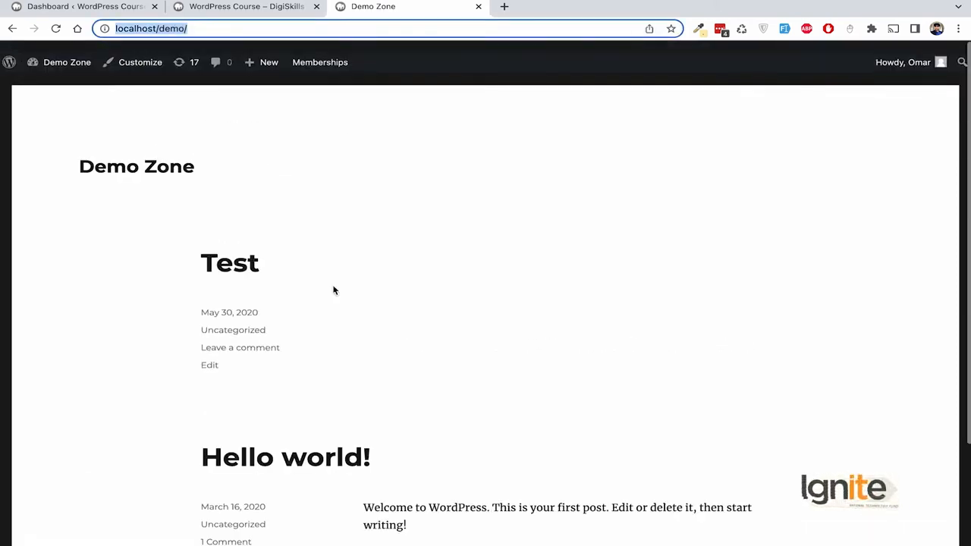
click(362, 235)
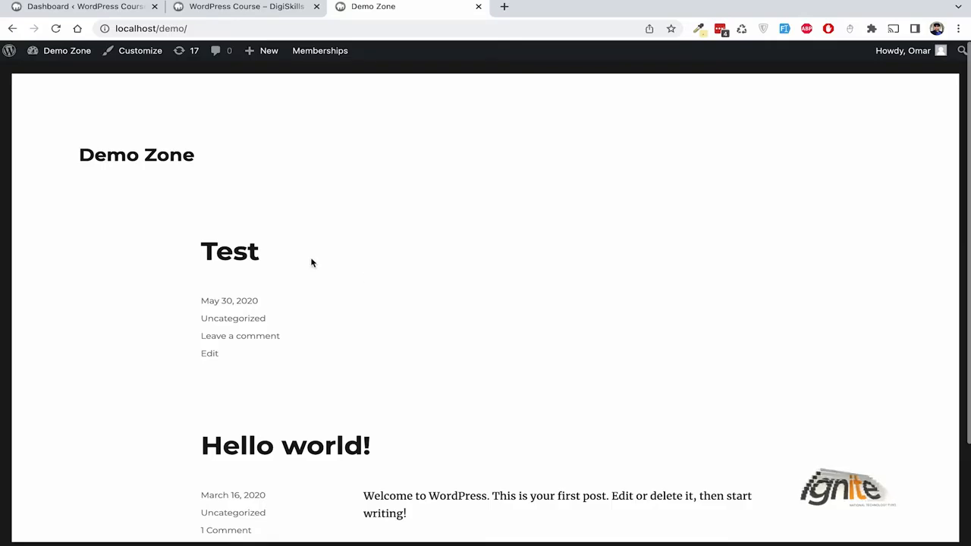
click(220, 8)
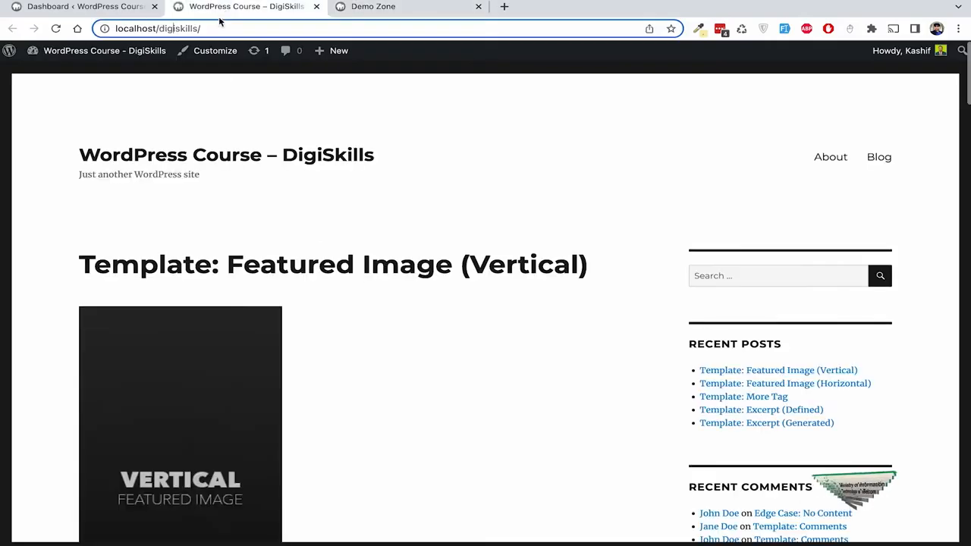
click(243, 136)
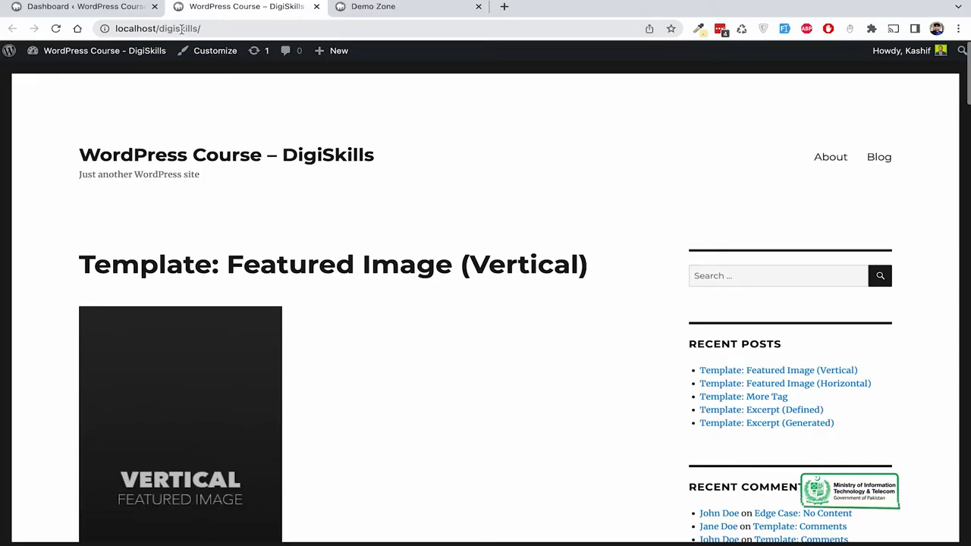
double_click(182, 28)
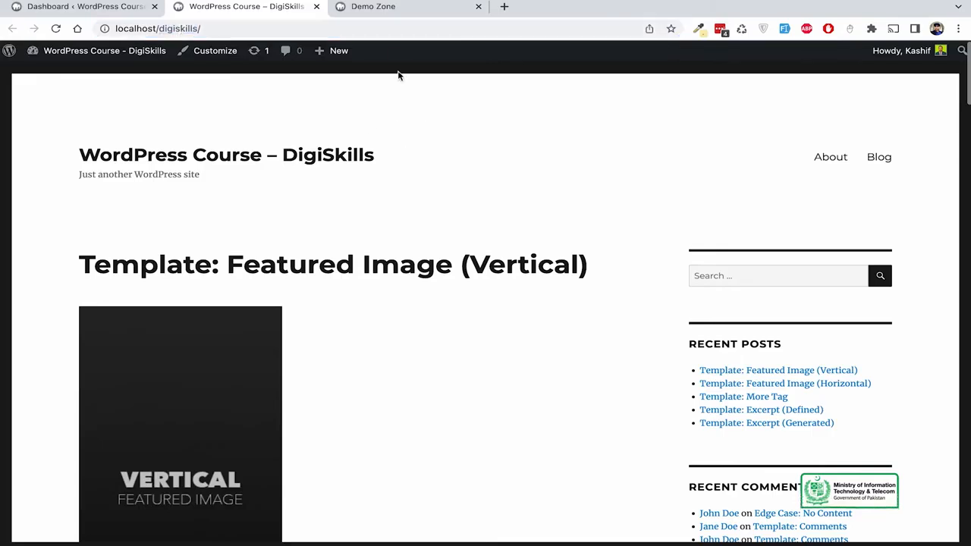
click(399, 7)
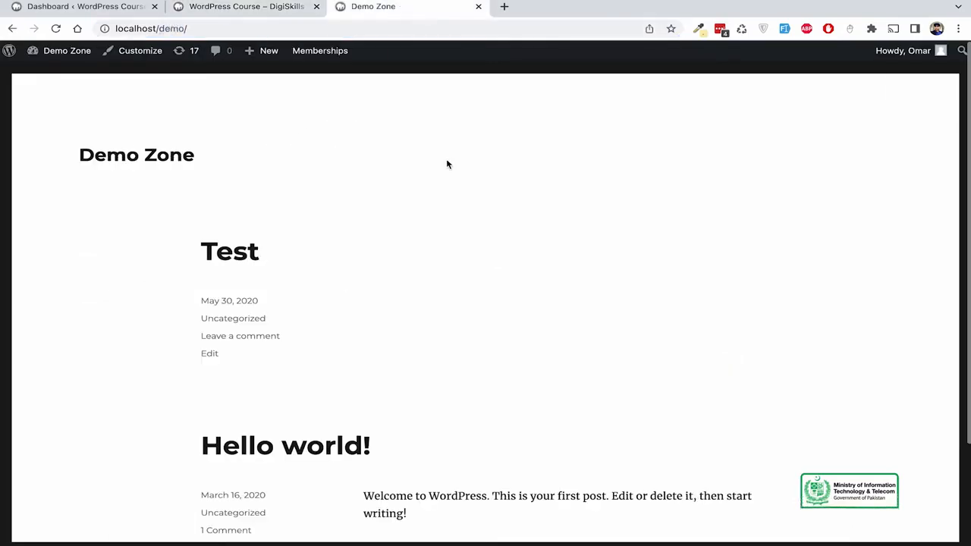
scroll(487, 260, down, 3)
scroll(488, 263, up, 3)
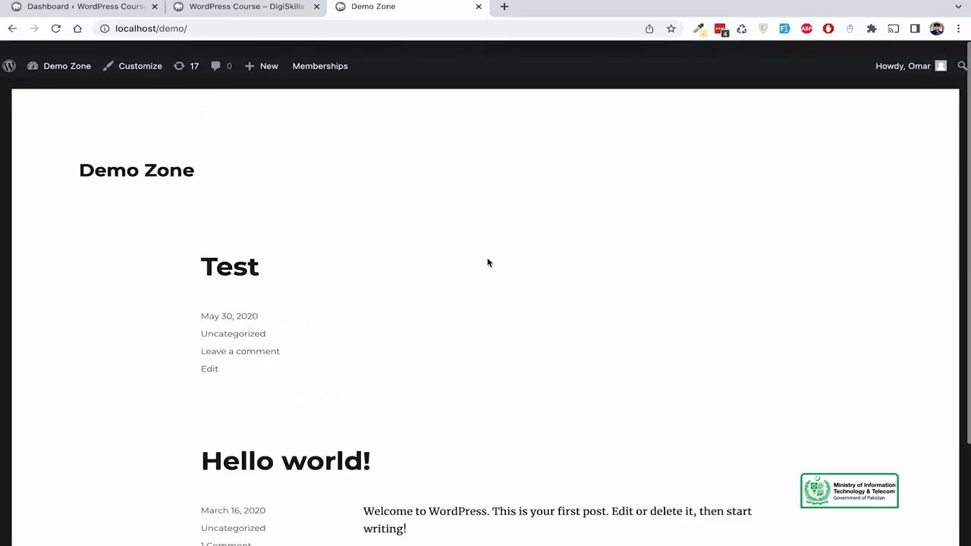
scroll(487, 263, down, 2)
scroll(395, 160, up, 2)
click(262, 7)
click(389, 13)
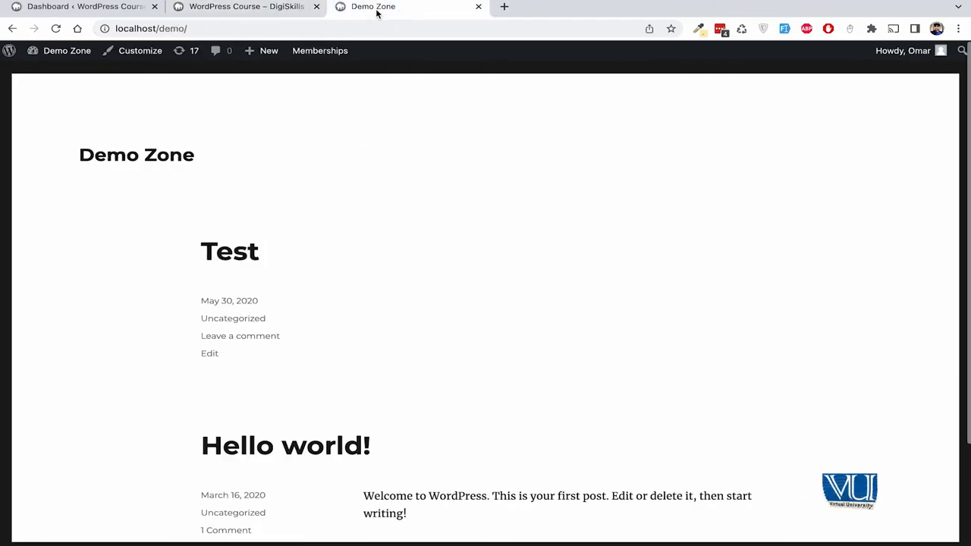
click(229, 10)
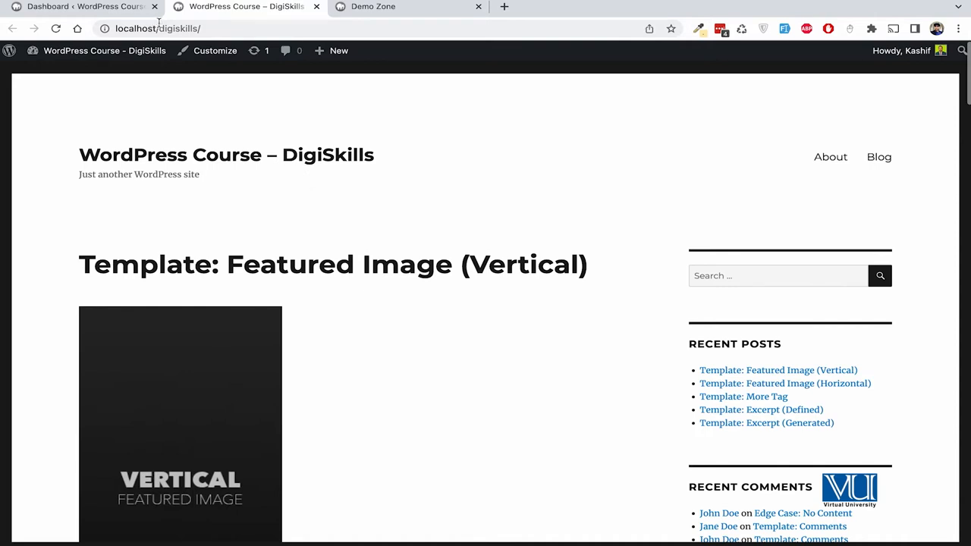
Go to the DigiSkills site's dashboard and view its list of installed plugins.
click(106, 9)
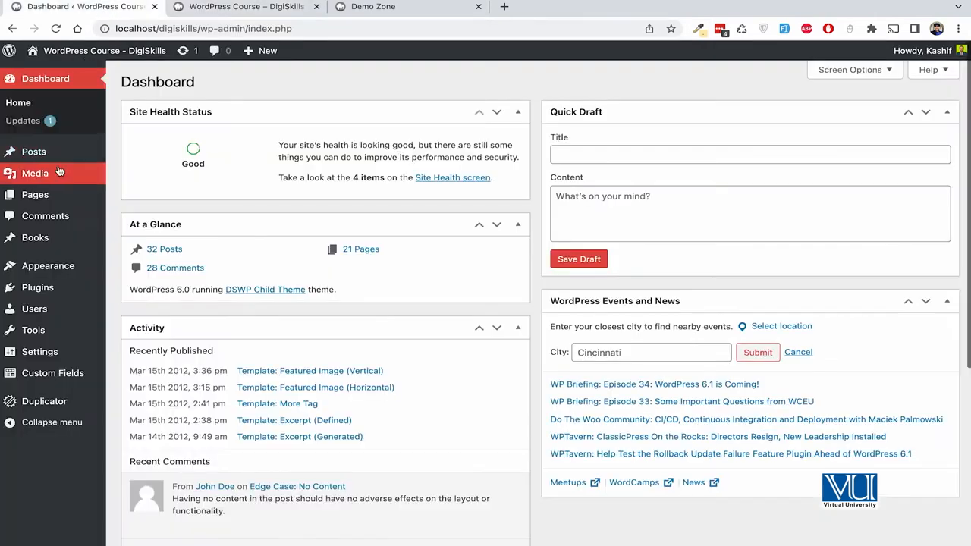
mouse_move(37, 287)
click(148, 290)
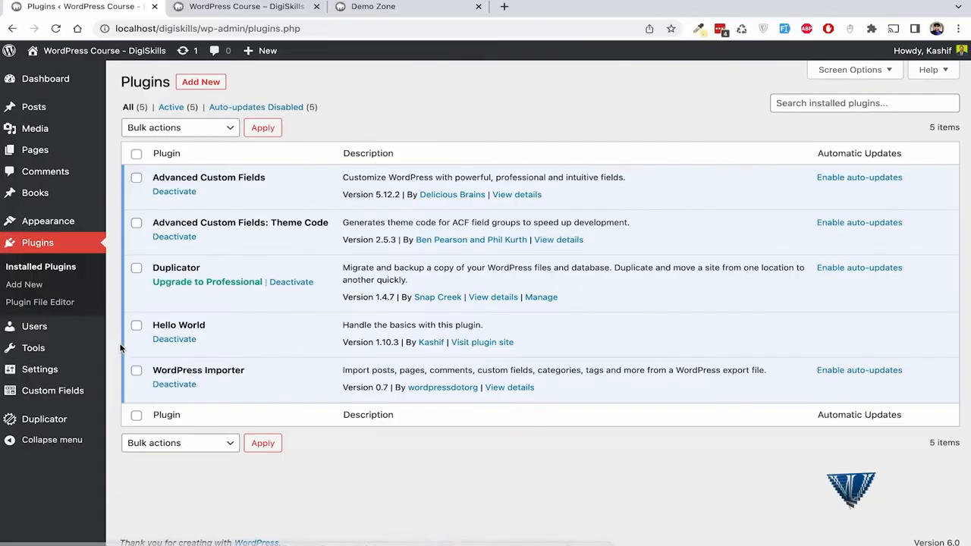
Start a new Duplicator package and expand its Storage and Archive settings.
click(46, 419)
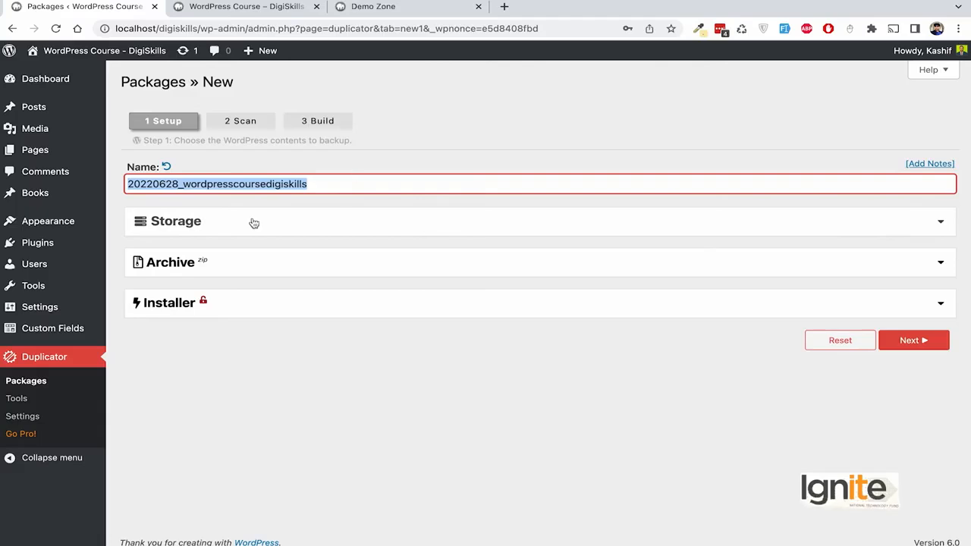
click(302, 225)
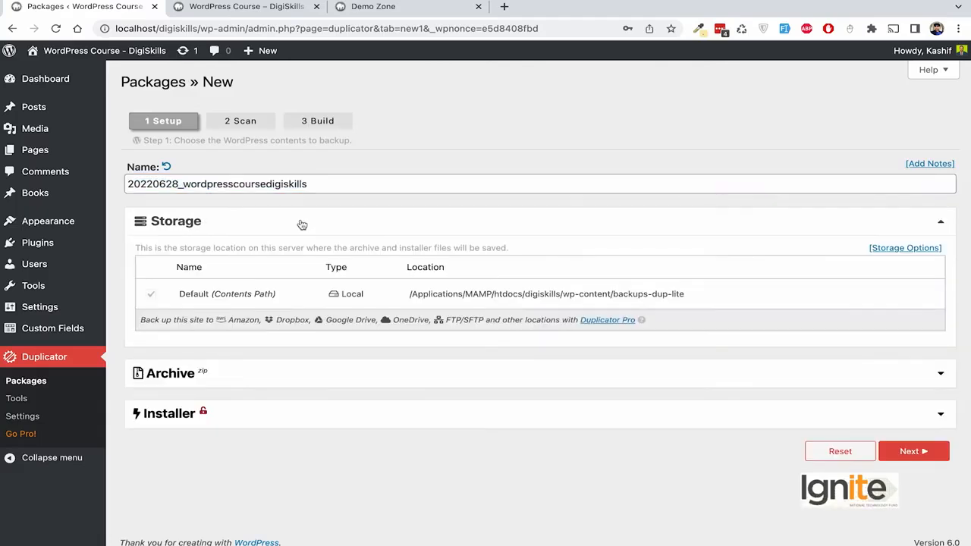
scroll(319, 265, down, 1)
click(288, 370)
scroll(330, 386, down, 4)
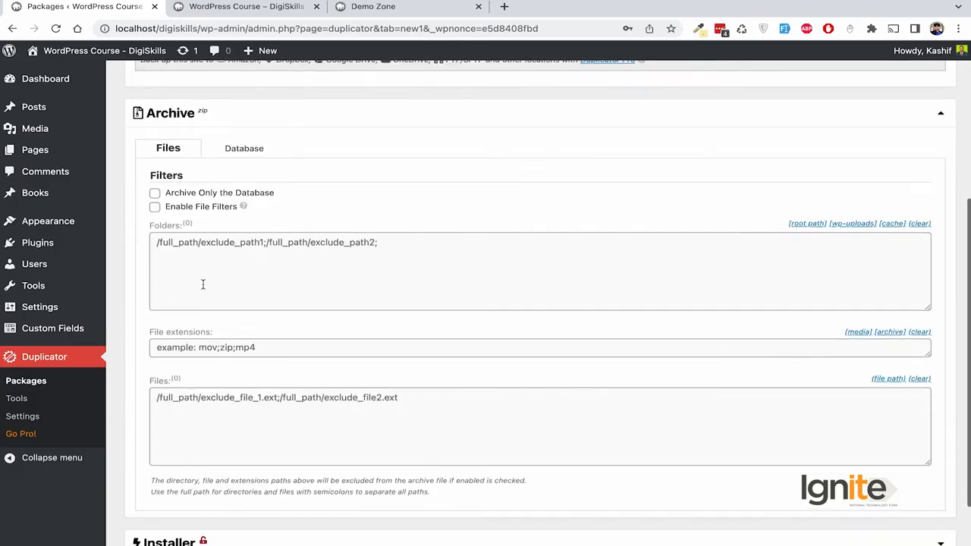
Enable file filters for the archive without limiting it to the database, and exclude the digiskills/wp-content/cache folder.
click(196, 199)
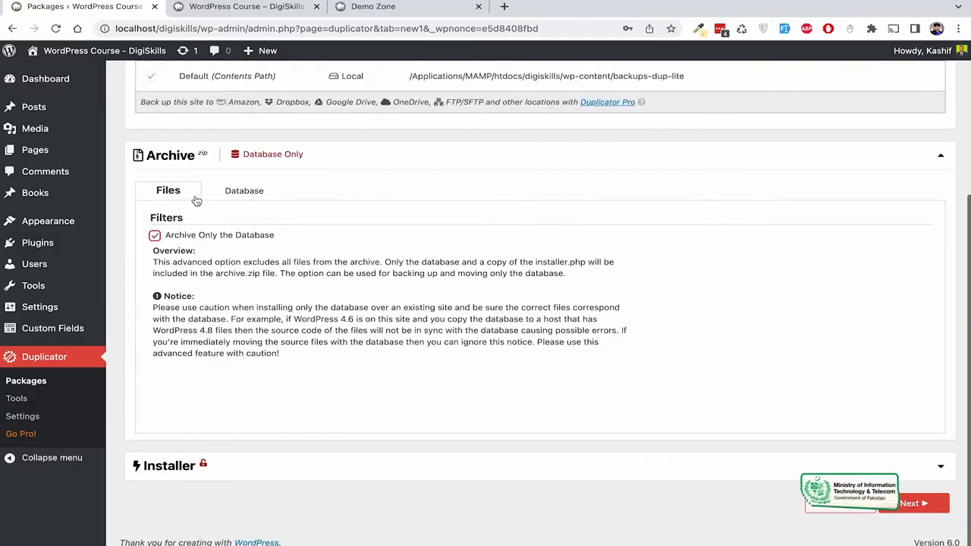
click(156, 237)
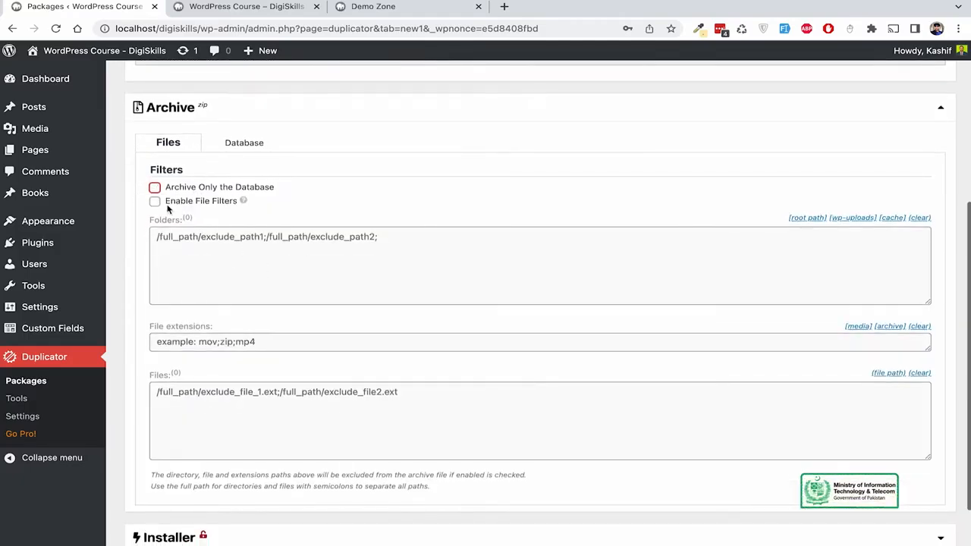
click(154, 202)
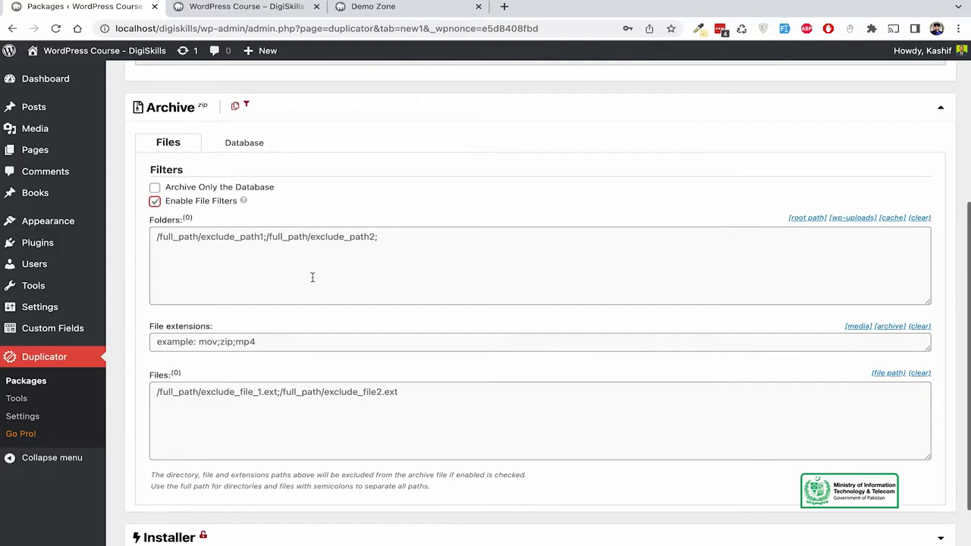
click(892, 219)
click(587, 244)
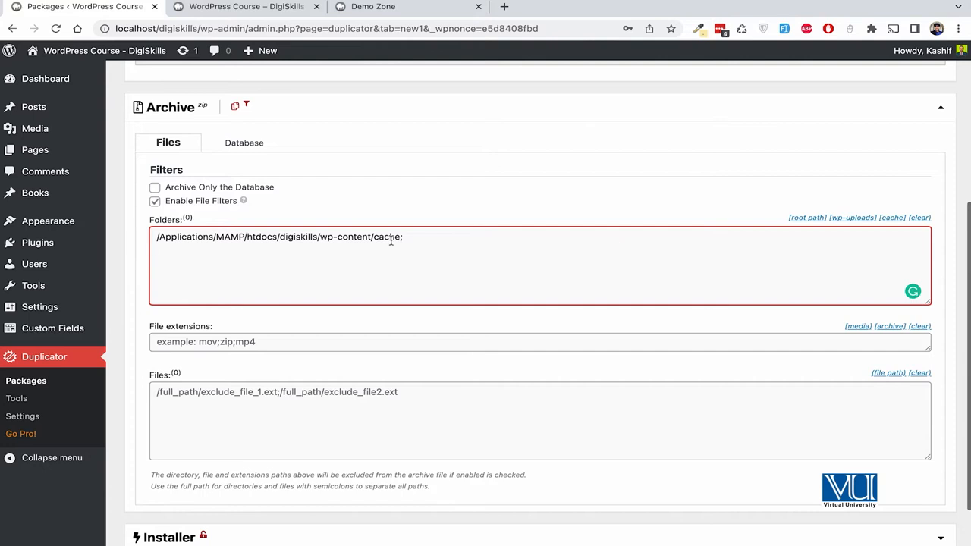
drag(424, 242, 148, 241)
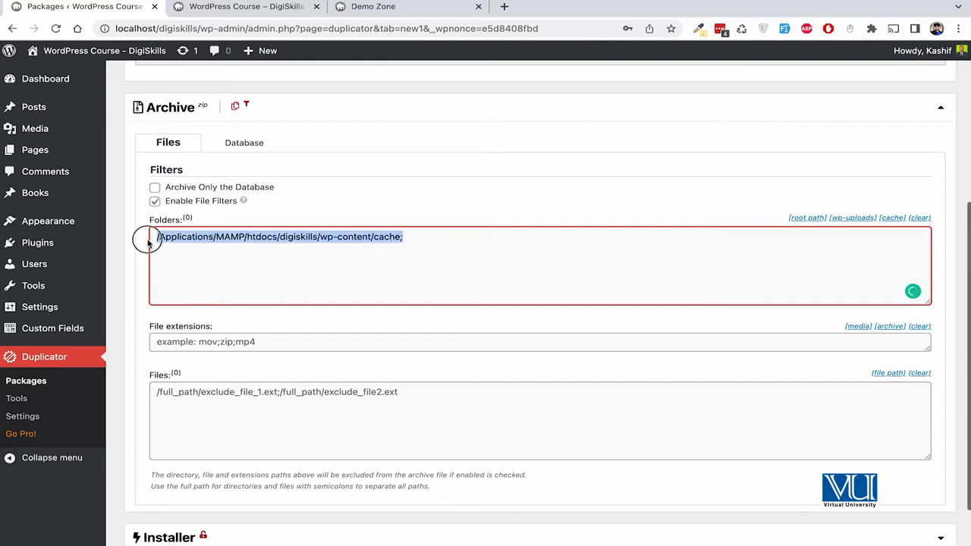
click(230, 249)
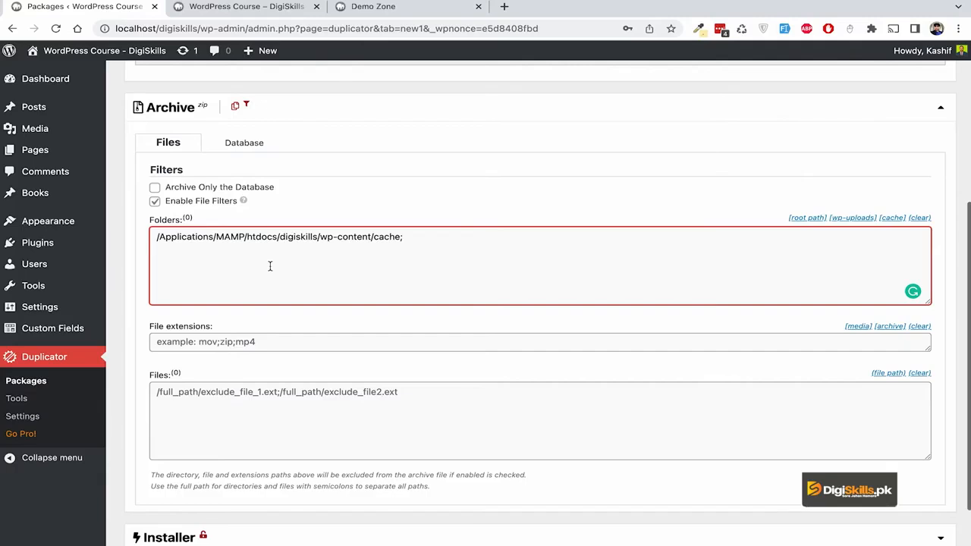
Try adding the archive and media presets to the excluded file extensions, and clear the list again.
scroll(384, 305, down, 2)
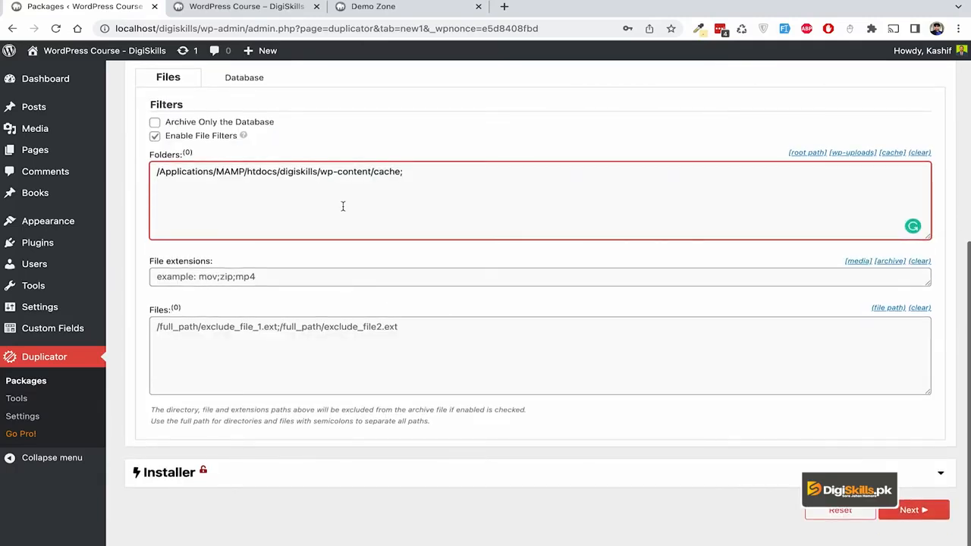
click(340, 279)
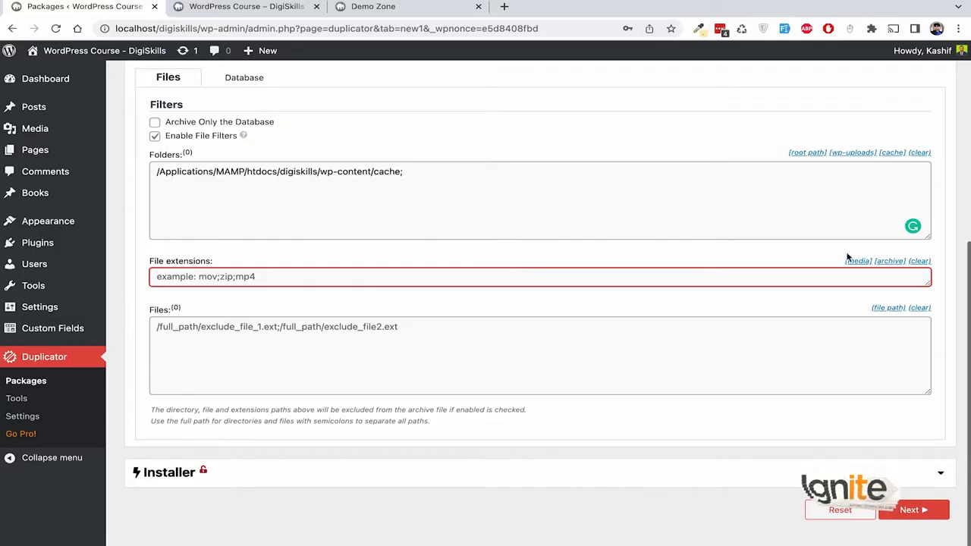
click(891, 263)
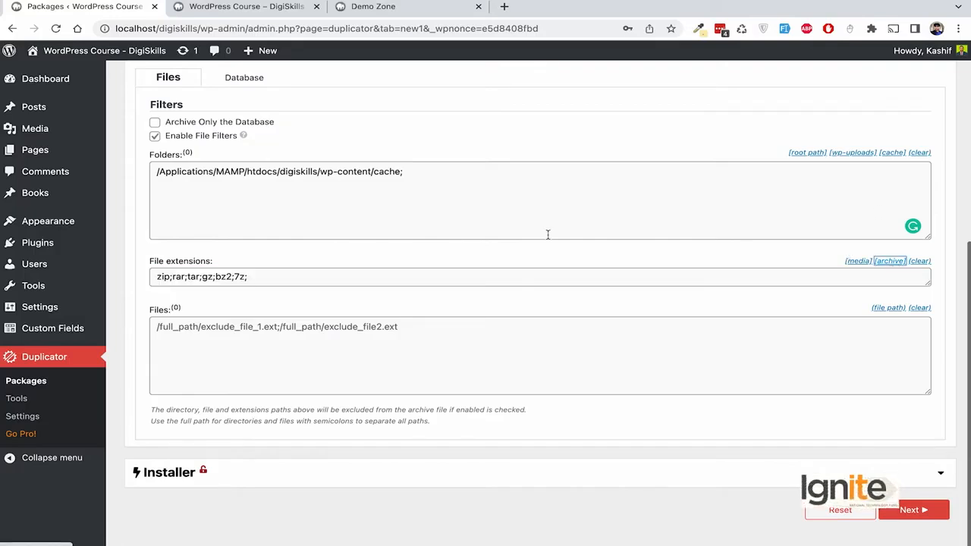
click(568, 274)
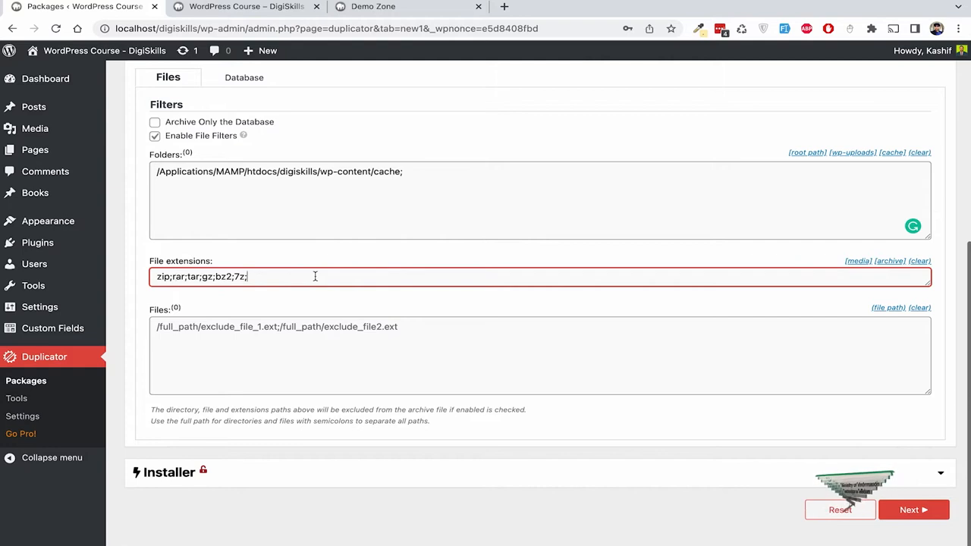
click(852, 263)
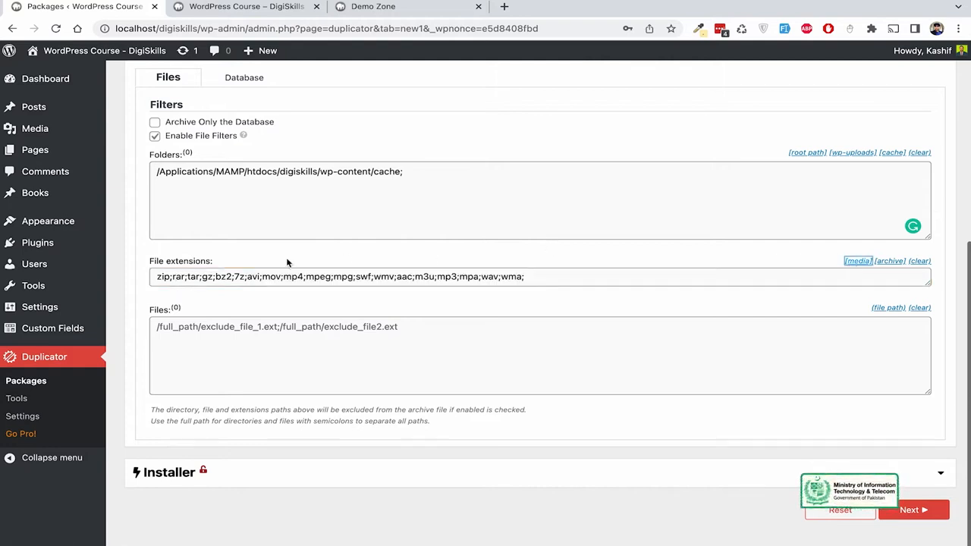
click(560, 272)
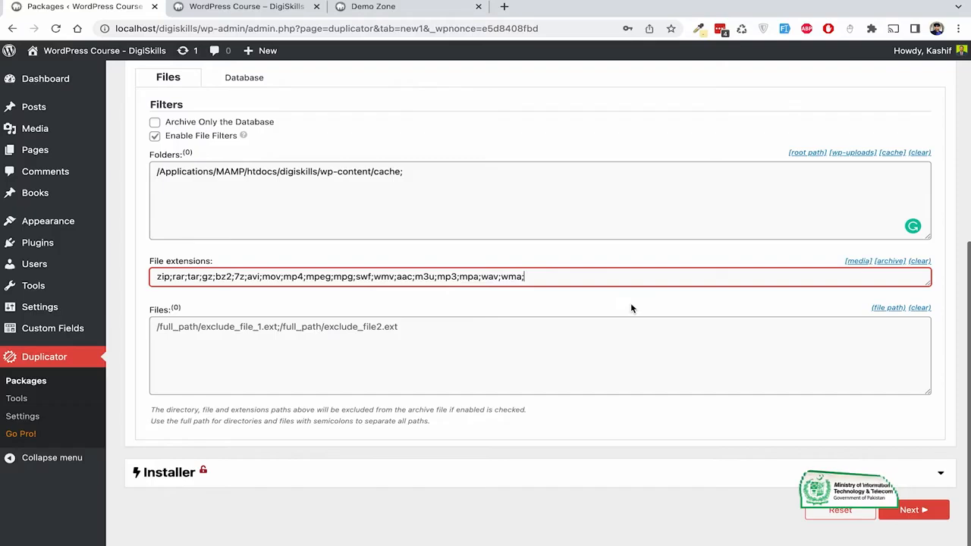
drag(635, 277, 291, 279)
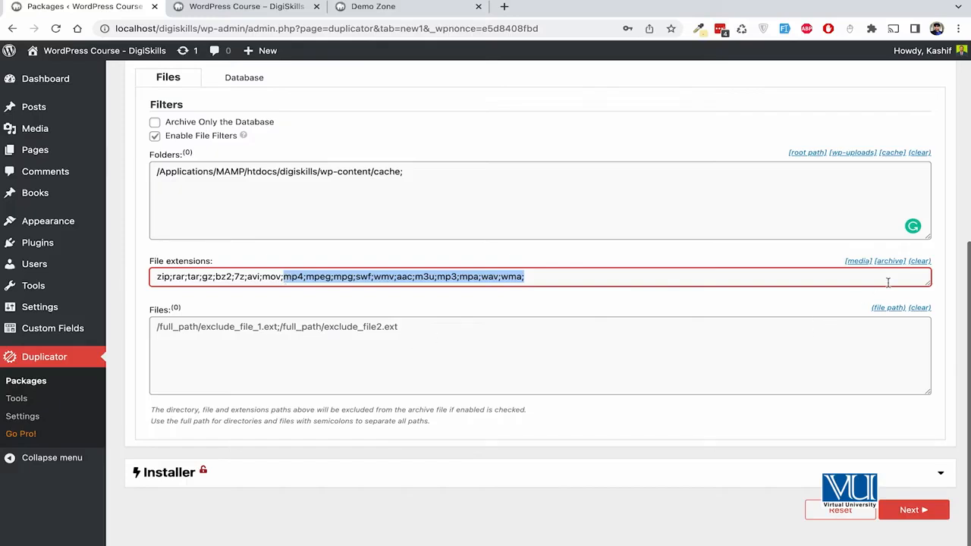
click(917, 262)
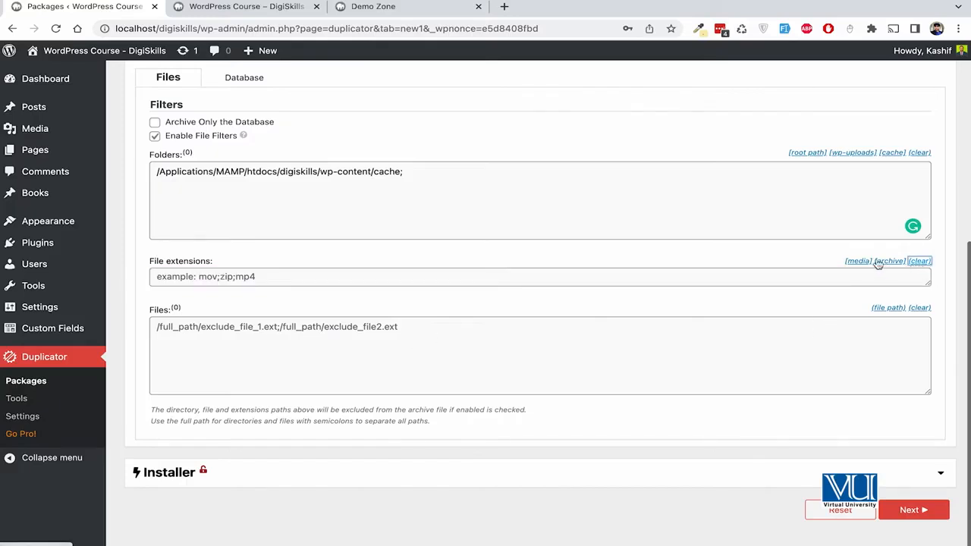
Exclude the preset archive file extensions zip, rar, tar, gz, bz2 and 7z from the package.
click(887, 262)
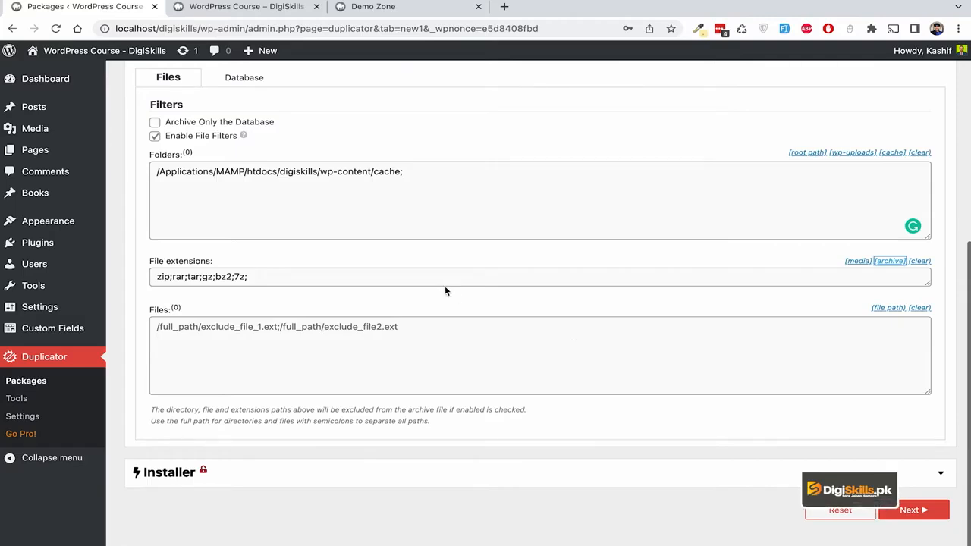
click(425, 278)
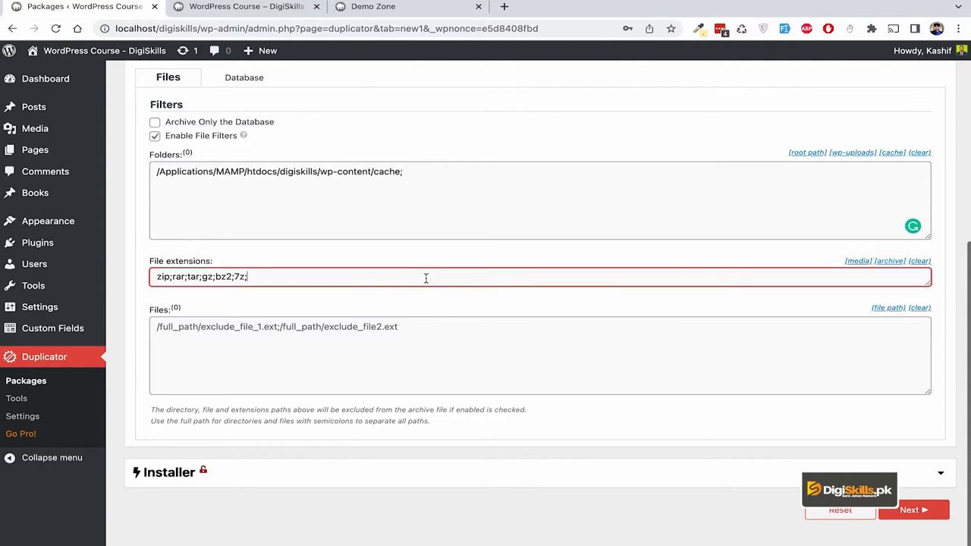
click(433, 346)
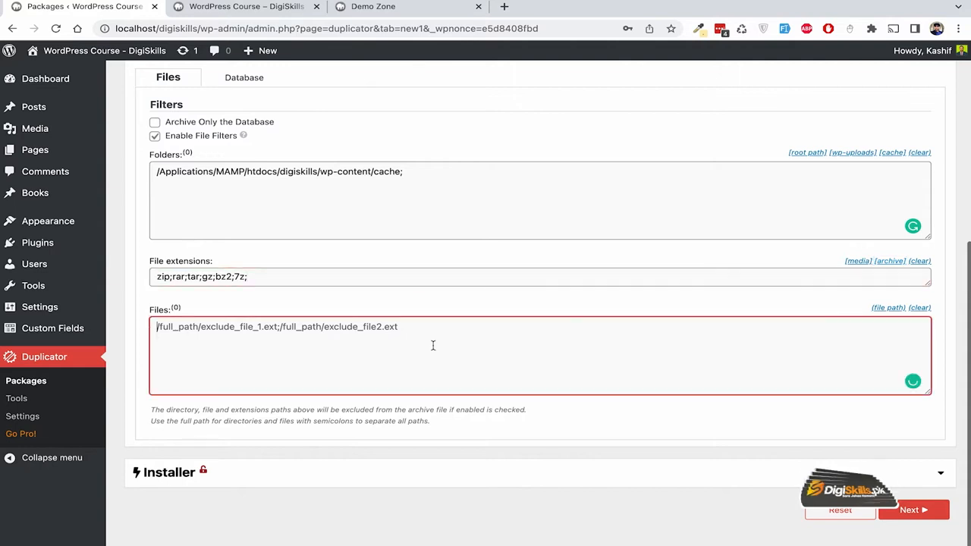
scroll(432, 334, down, 1)
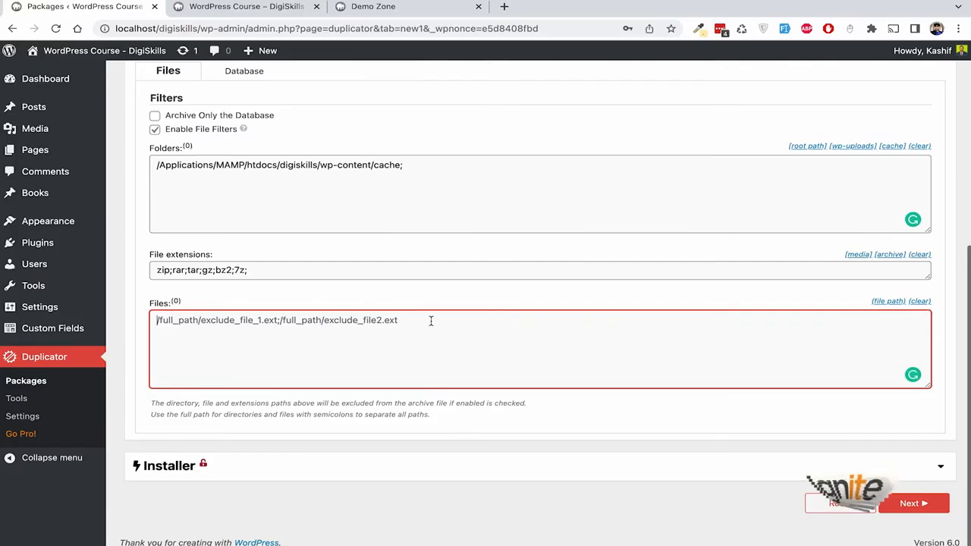
Review the excluded folders, file extensions and individual files entries in the package's archive filters.
click(424, 169)
click(421, 270)
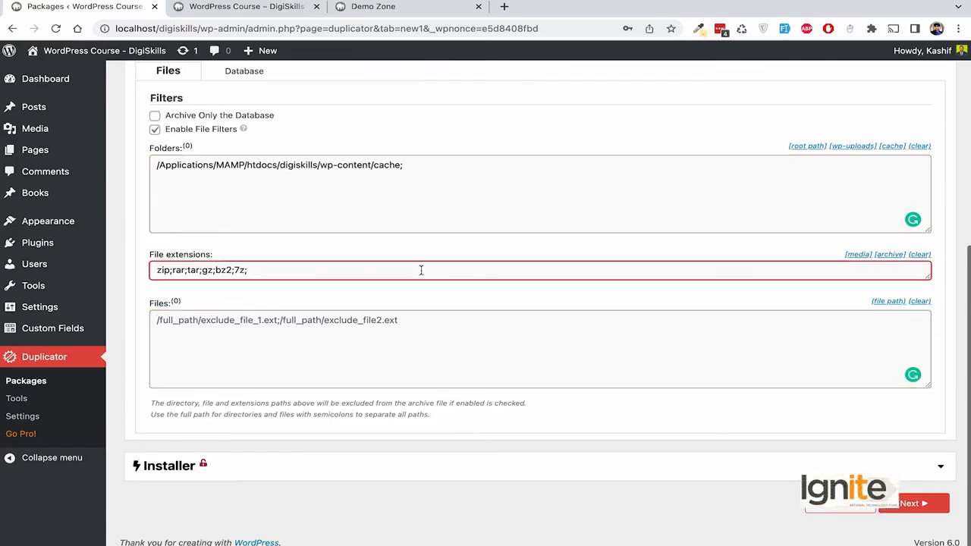
click(427, 321)
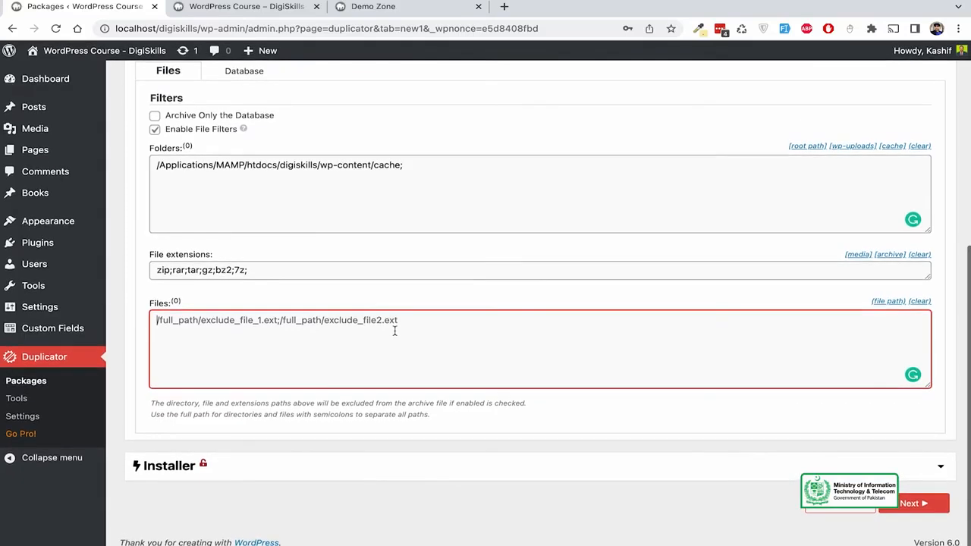
drag(413, 160, 145, 154)
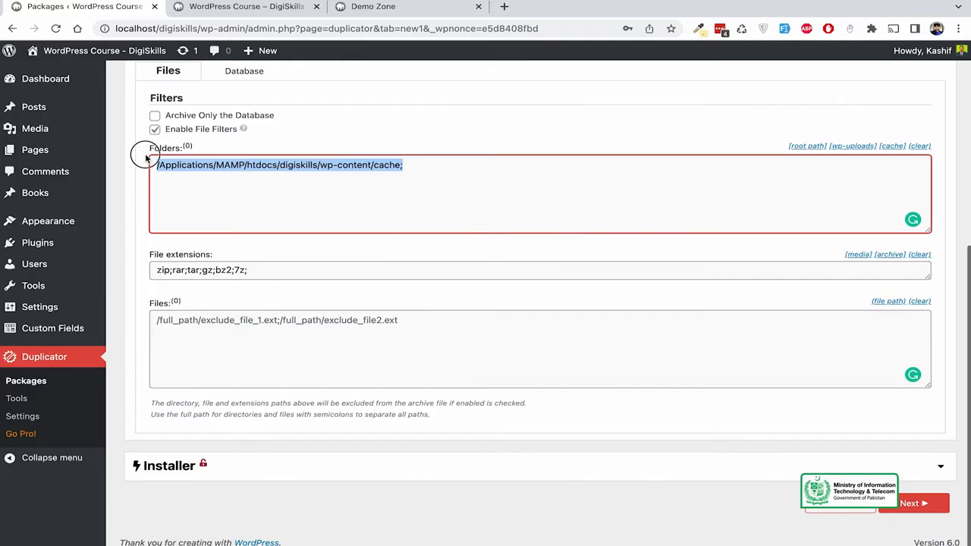
click(418, 344)
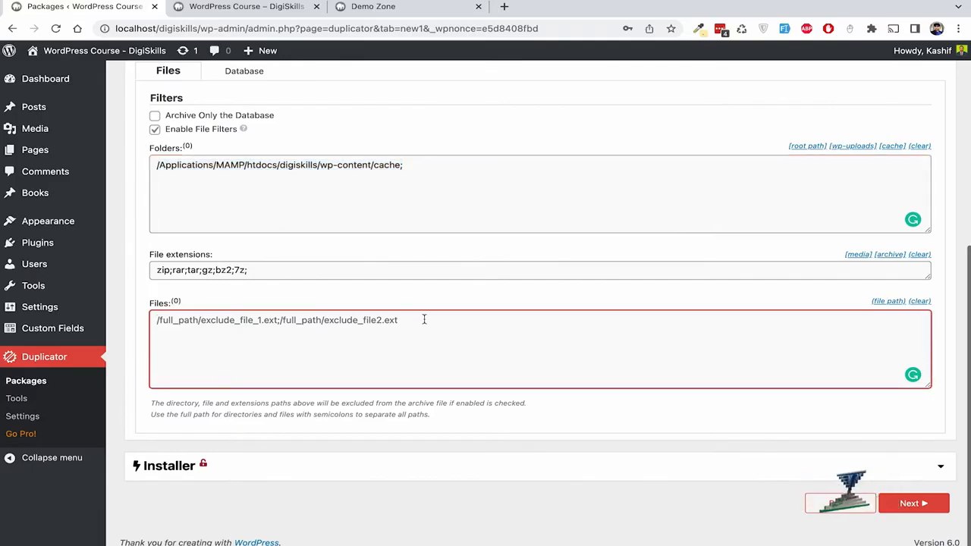
scroll(455, 371, up, 3)
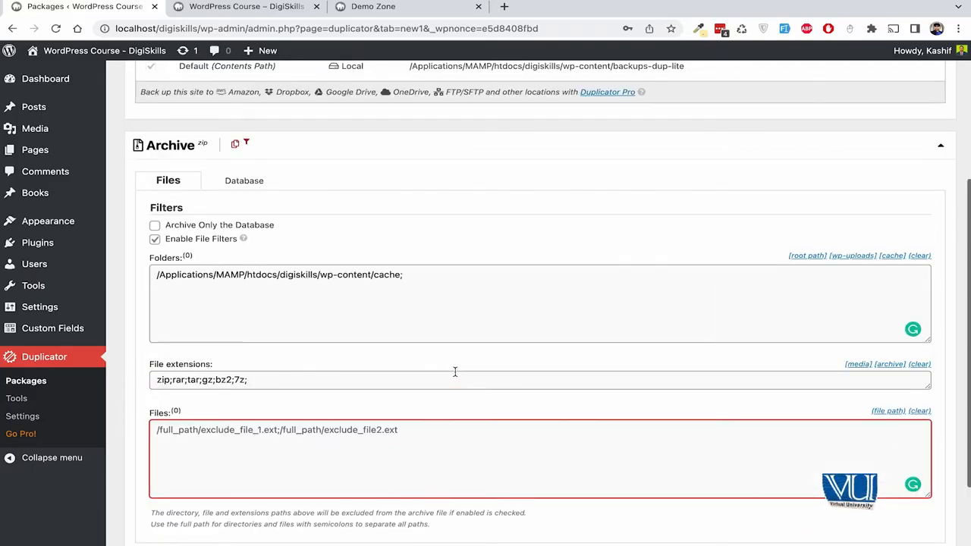
scroll(455, 376, down, 3)
Review the optional Installer settings for password protection and MySQL server prefills without filling them in, and collapse the section again.
click(278, 466)
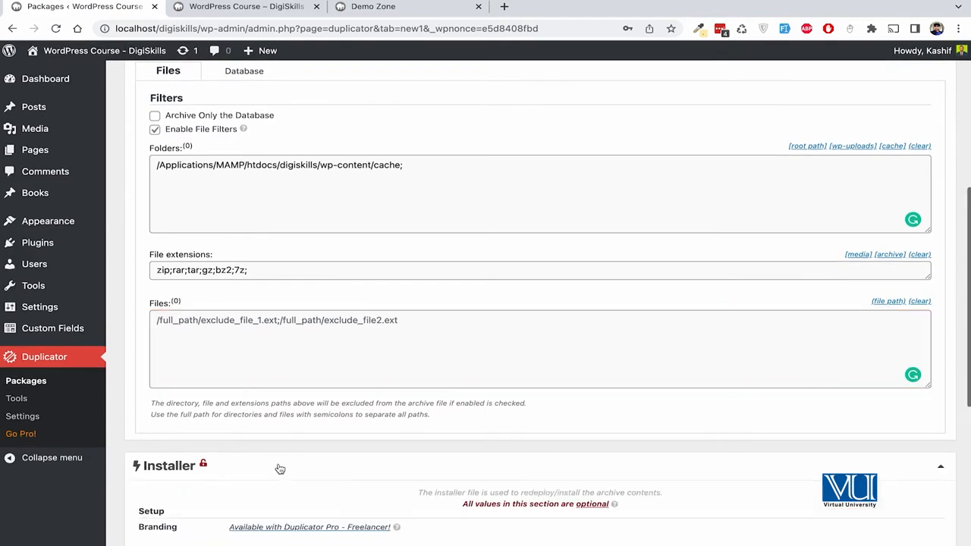
scroll(355, 429, down, 5)
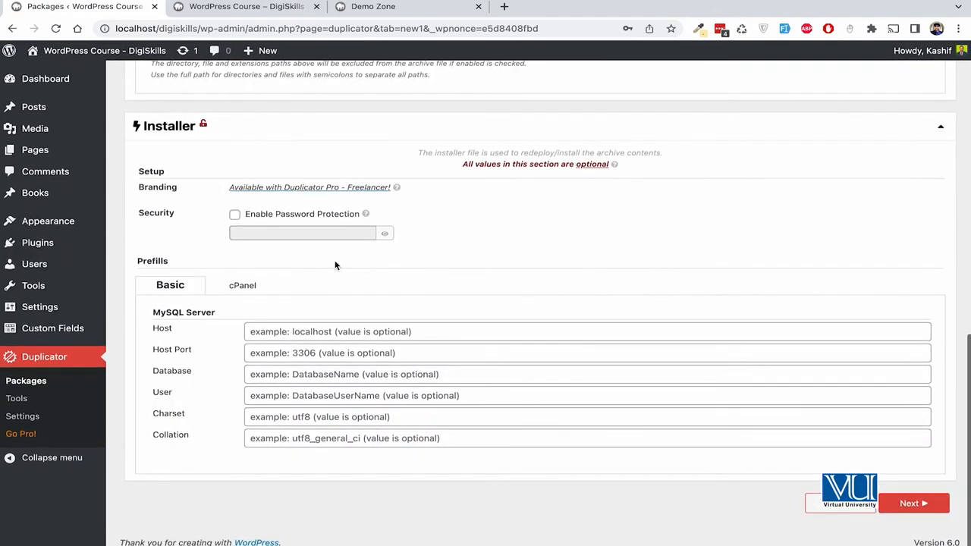
right_click(336, 261)
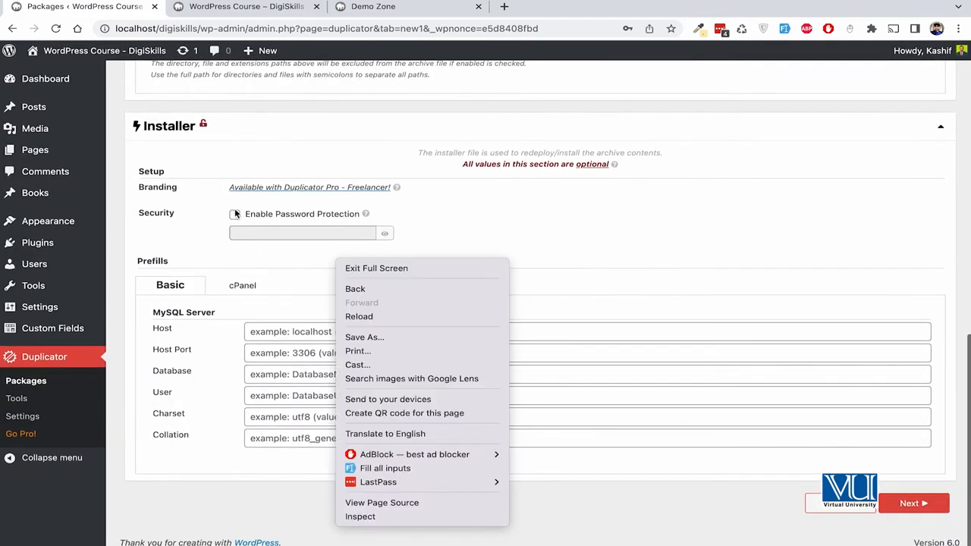
click(496, 222)
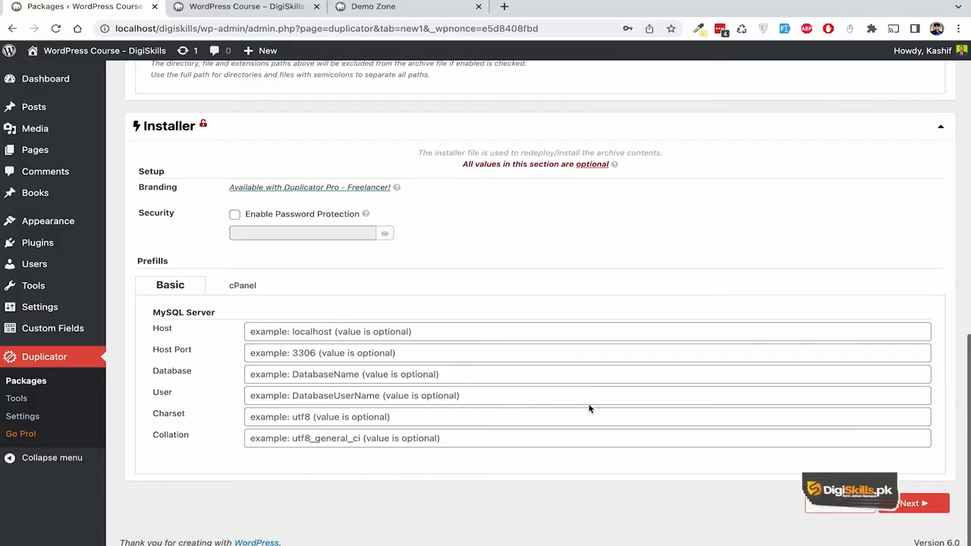
scroll(770, 422, up, 7)
scroll(770, 428, down, 5)
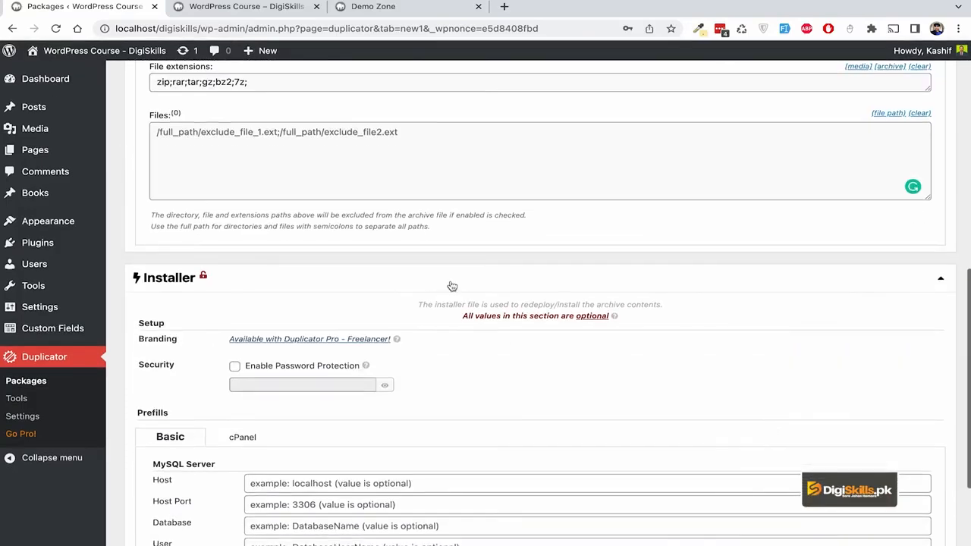
scroll(450, 284, down, 2)
click(419, 177)
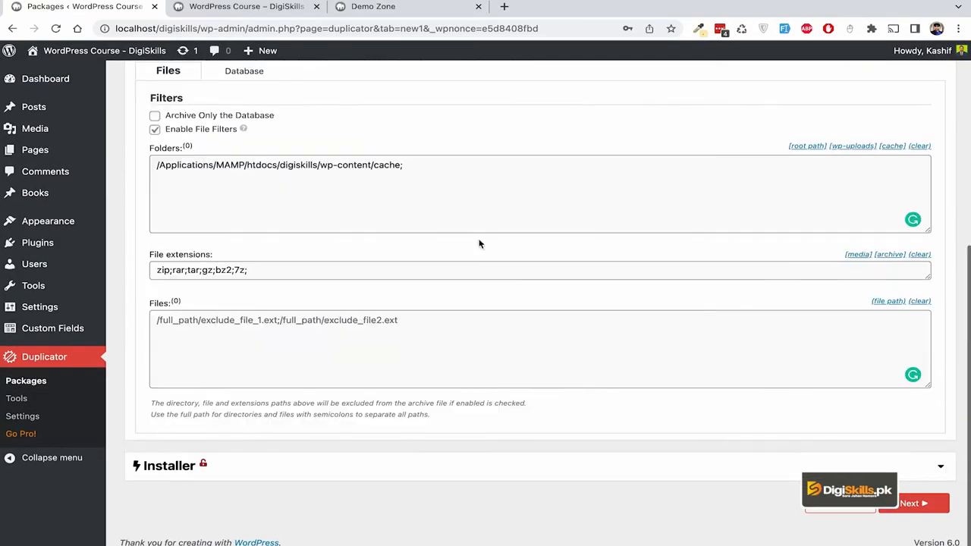
Proceed from the package setup to the site scan with the current archive filters.
scroll(478, 243, up, 2)
scroll(732, 373, down, 3)
click(921, 502)
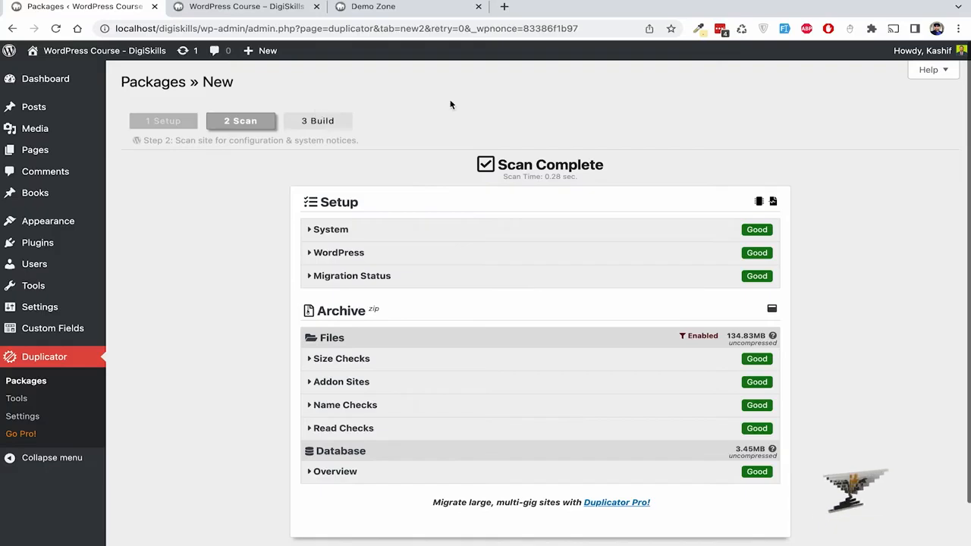
Examine the scan's total archive file size and the Size Checks details for large directories.
scroll(557, 239, down, 1)
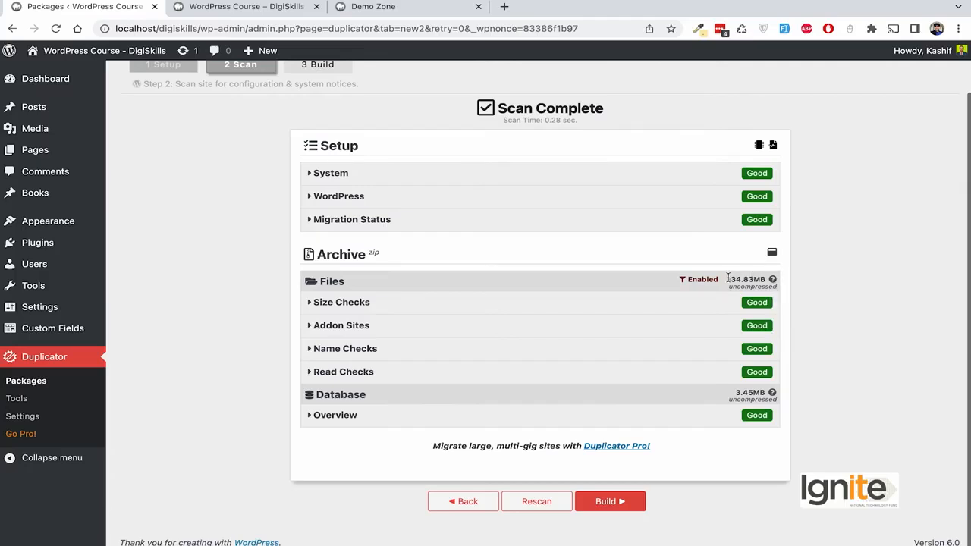
drag(729, 279, 762, 279)
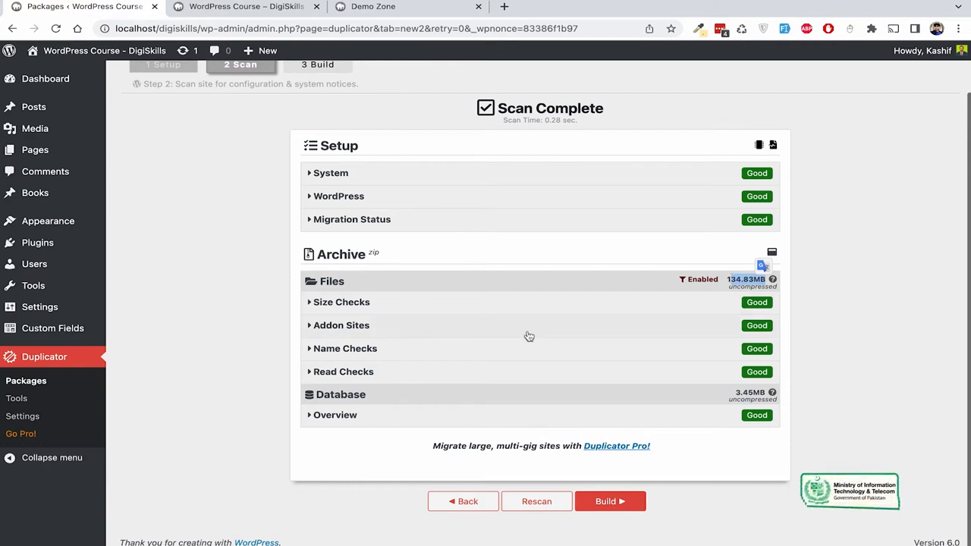
click(395, 305)
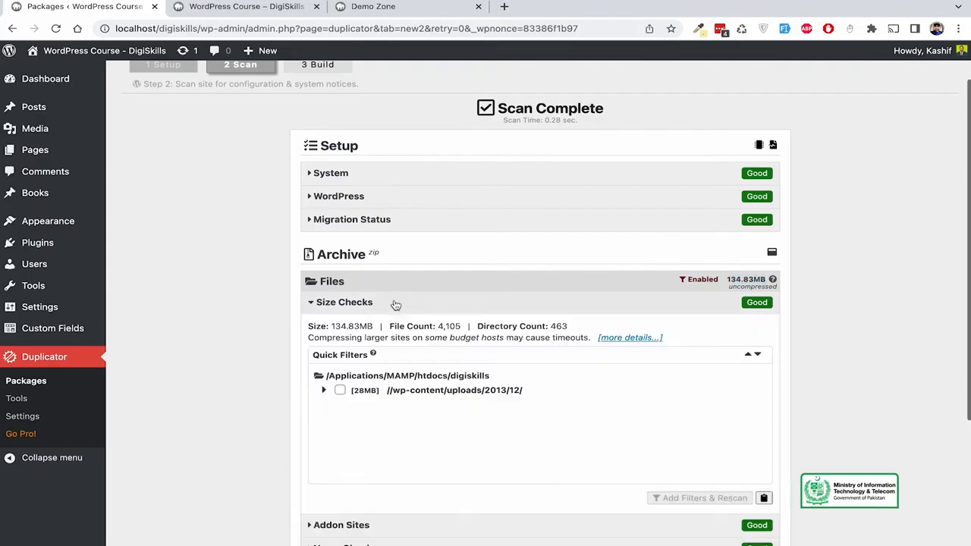
scroll(395, 305, down, 1)
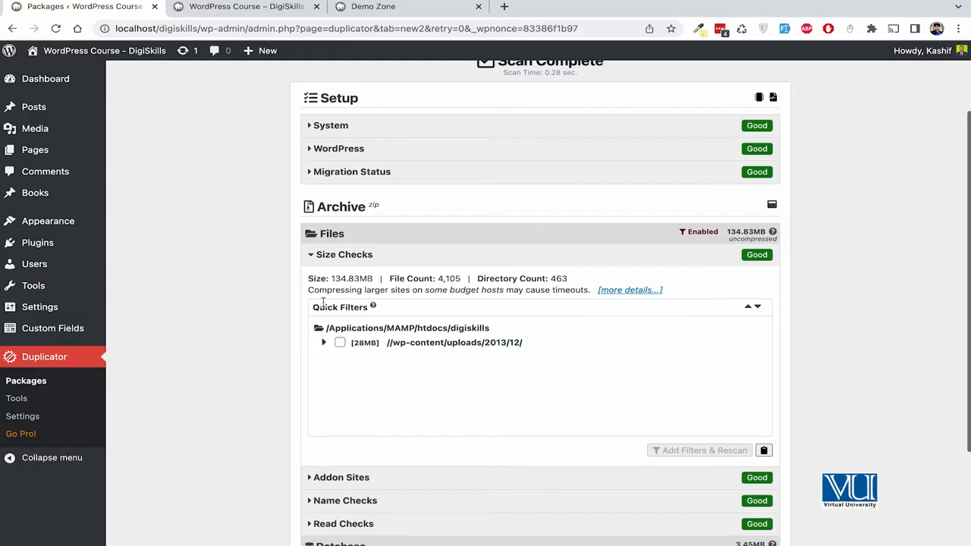
click(335, 256)
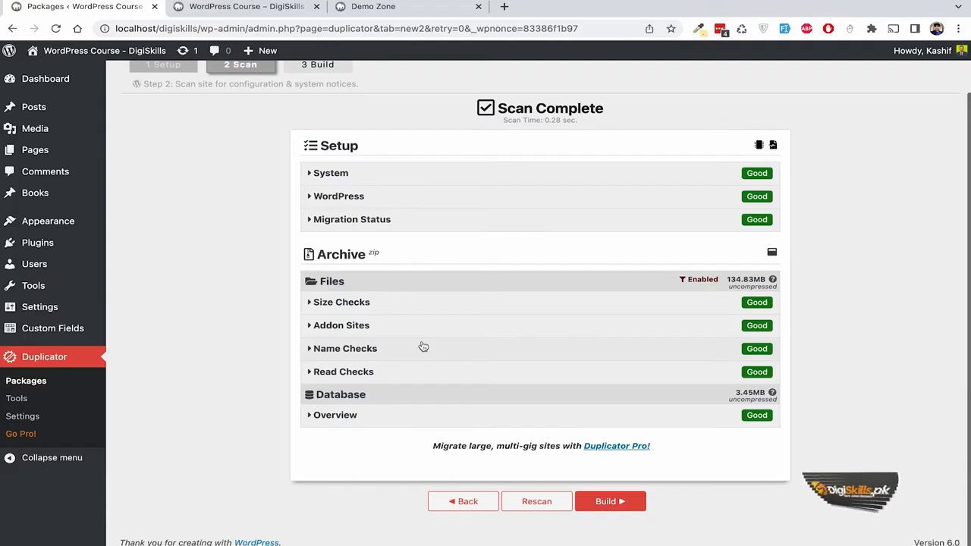
Try marking the wp-content/uploads/2013/12 directory for exclusion in the Size Checks quick filters, and clear the mark again.
click(337, 303)
click(340, 344)
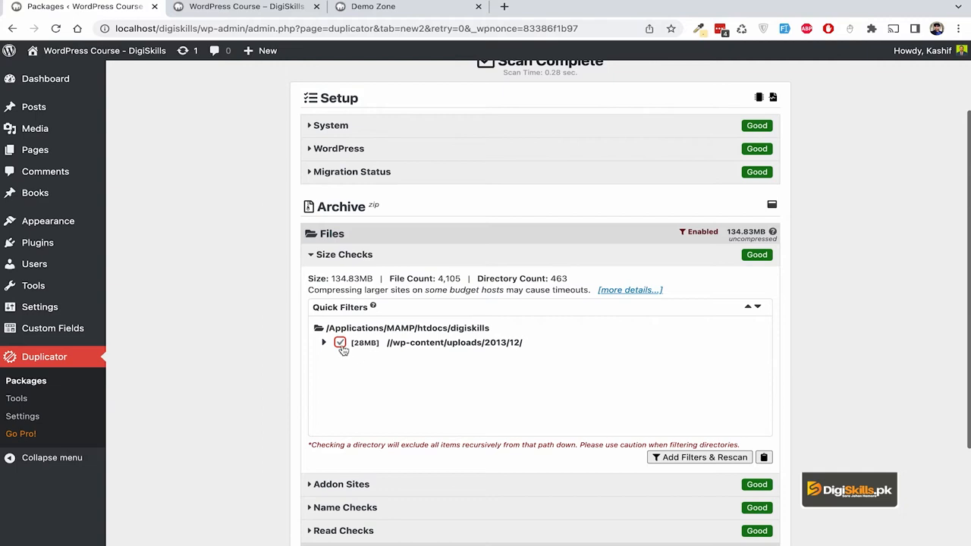
click(341, 343)
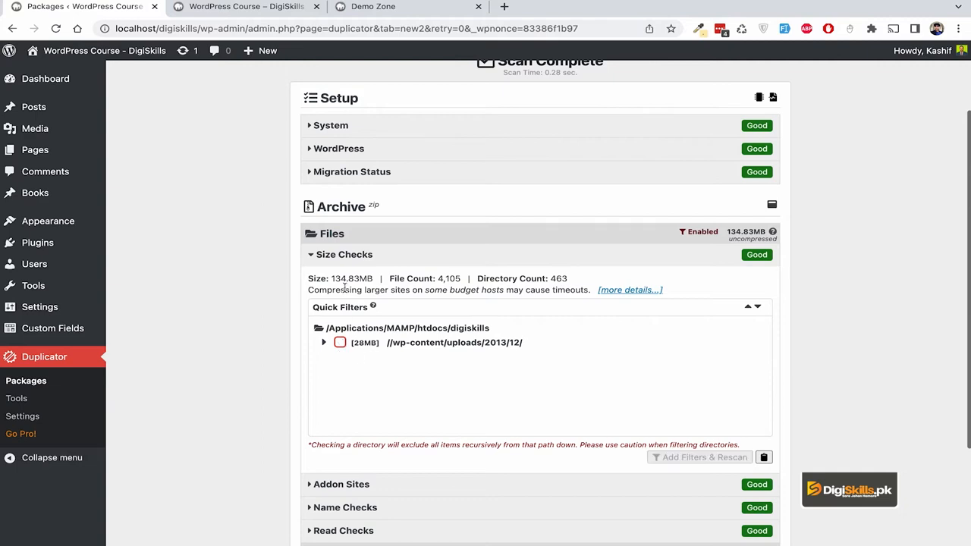
click(334, 258)
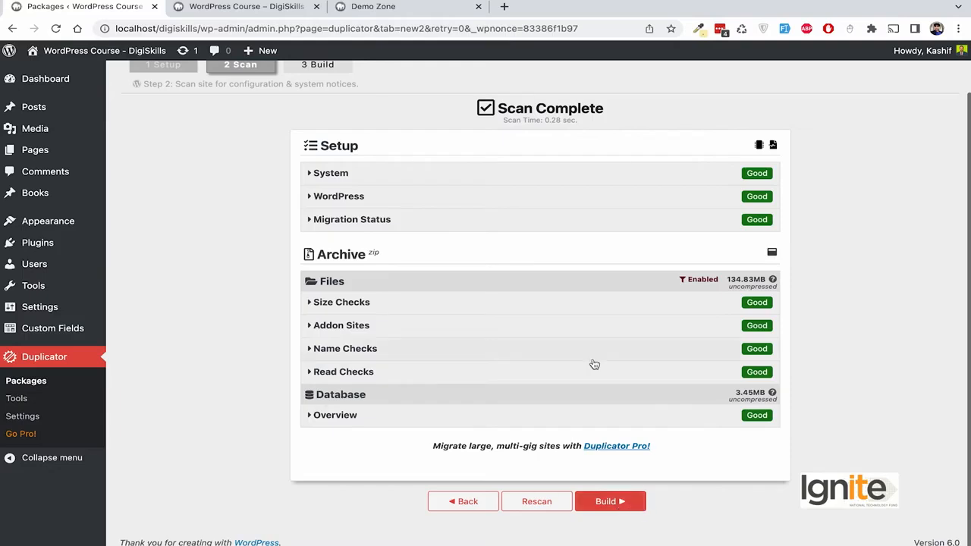
Build the package and download both its archive and its installer file.
click(610, 506)
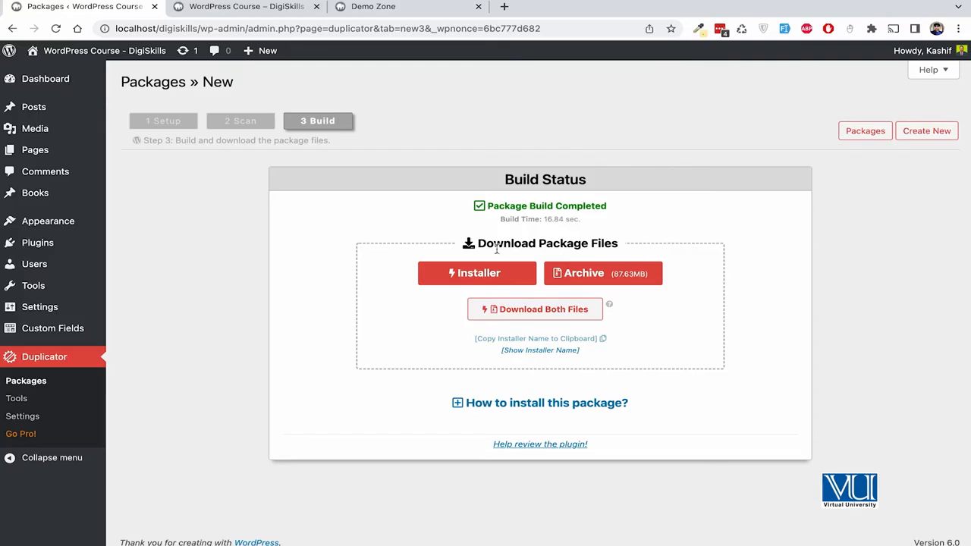
click(602, 277)
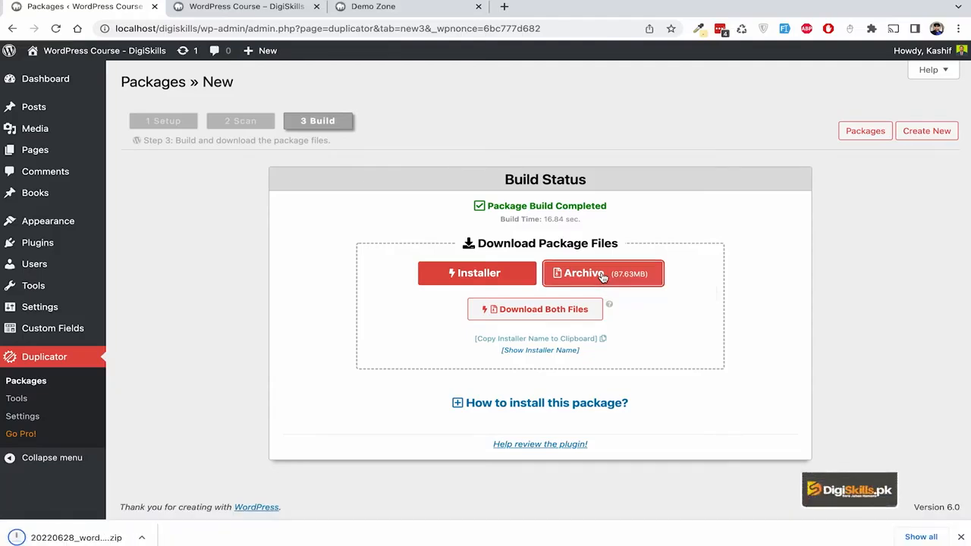
click(489, 281)
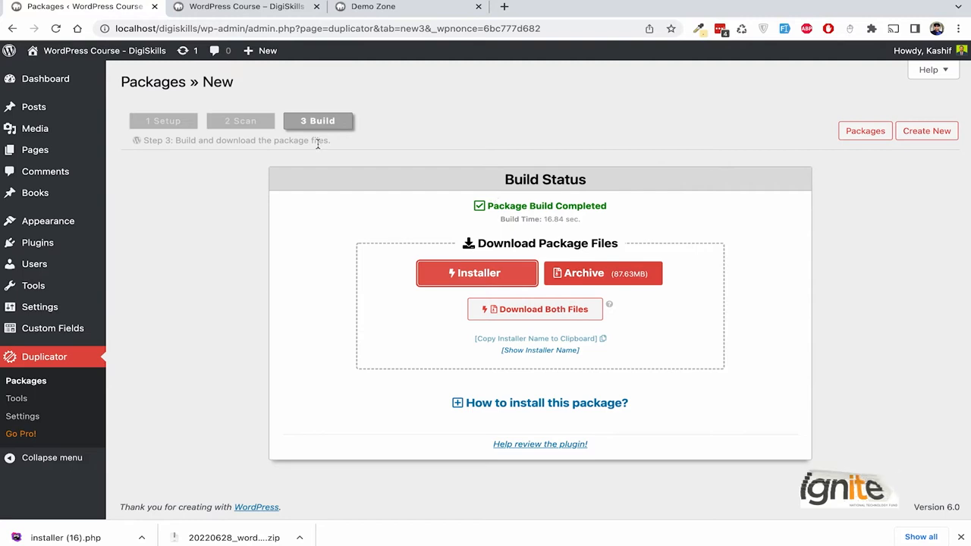
Look over the Demo Zone site's front page and its localhost/demo address.
click(390, 6)
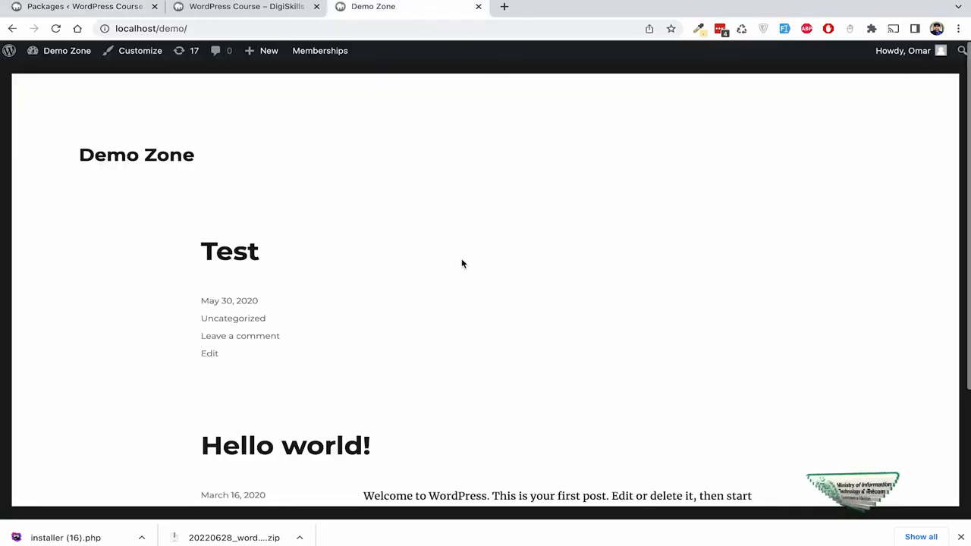
scroll(461, 263, down, 2)
scroll(461, 262, up, 2)
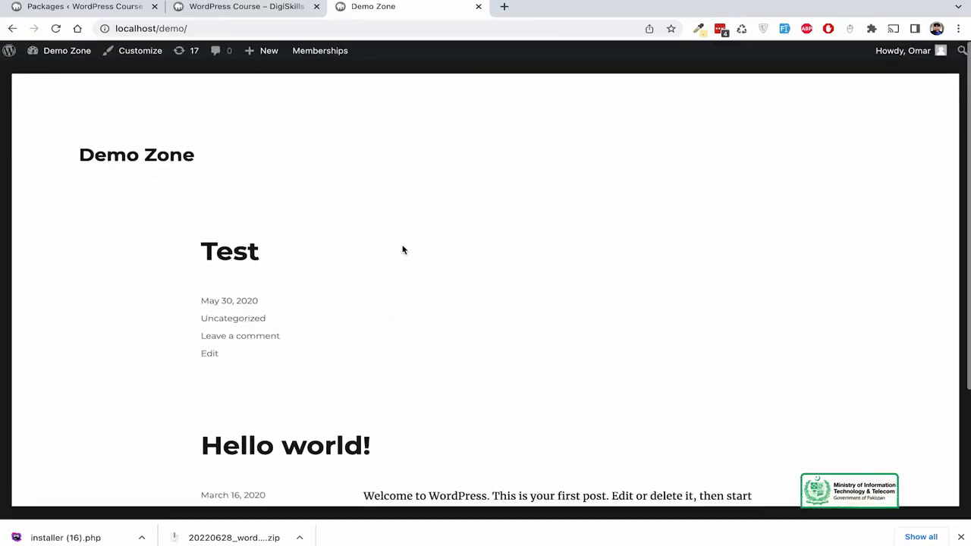
double_click(175, 22)
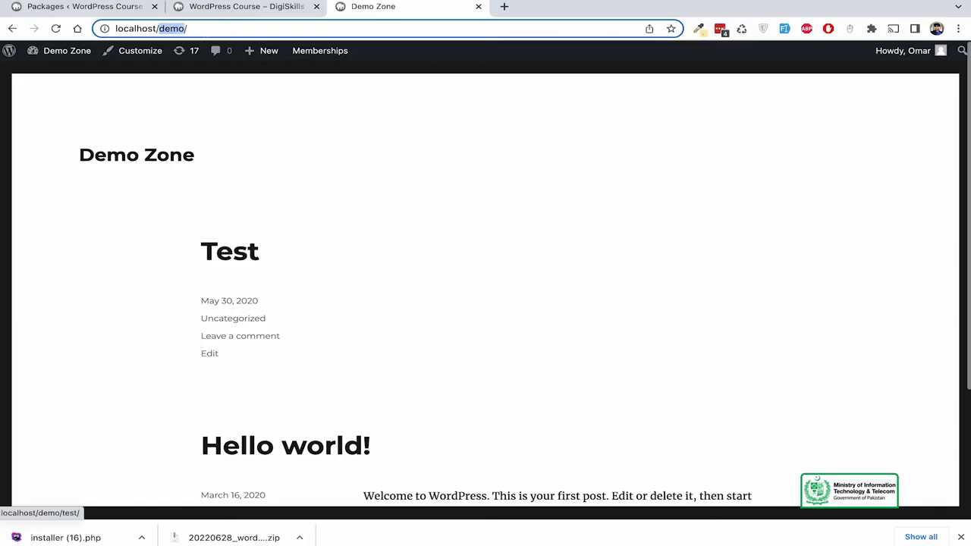
Switch to Finder and open the demo site's folder inside htdocs.
mouse_move(256, 531)
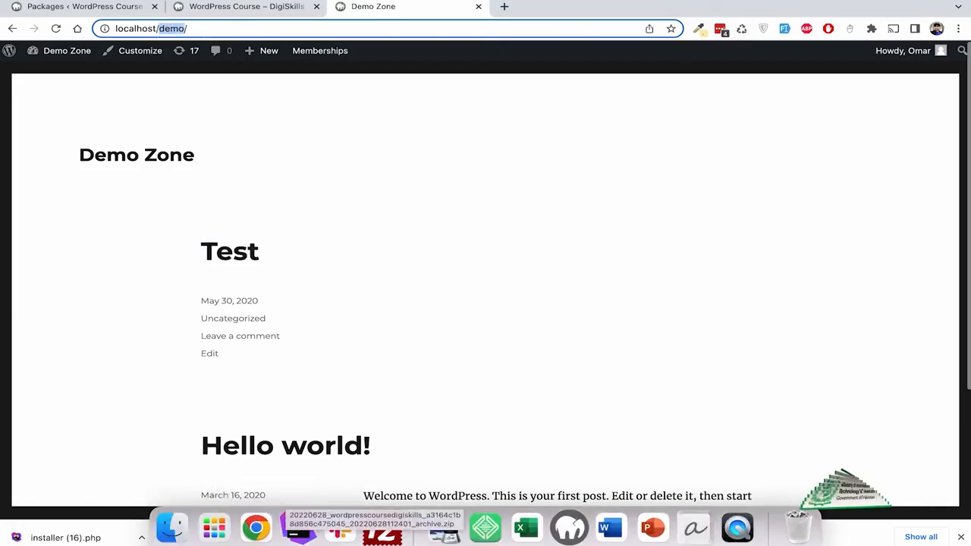
click(172, 527)
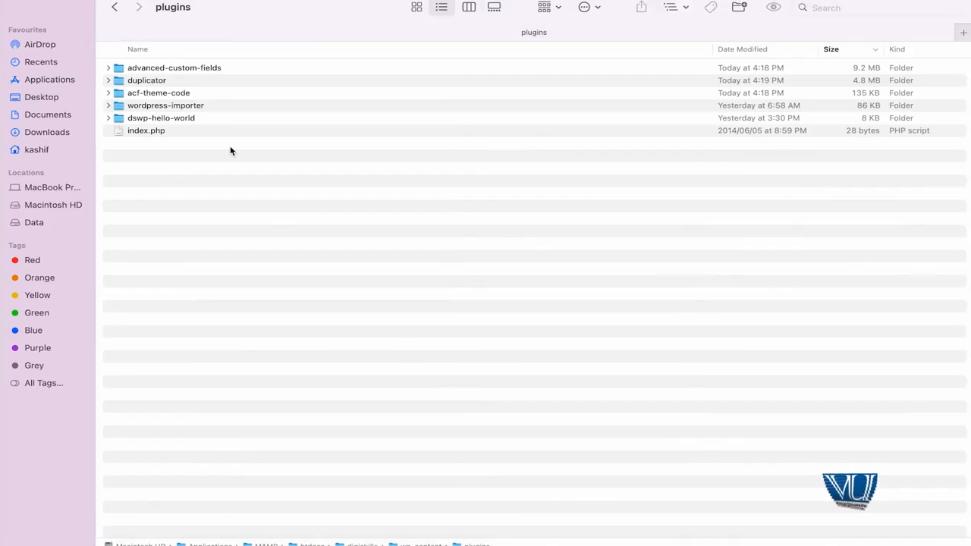
click(114, 9)
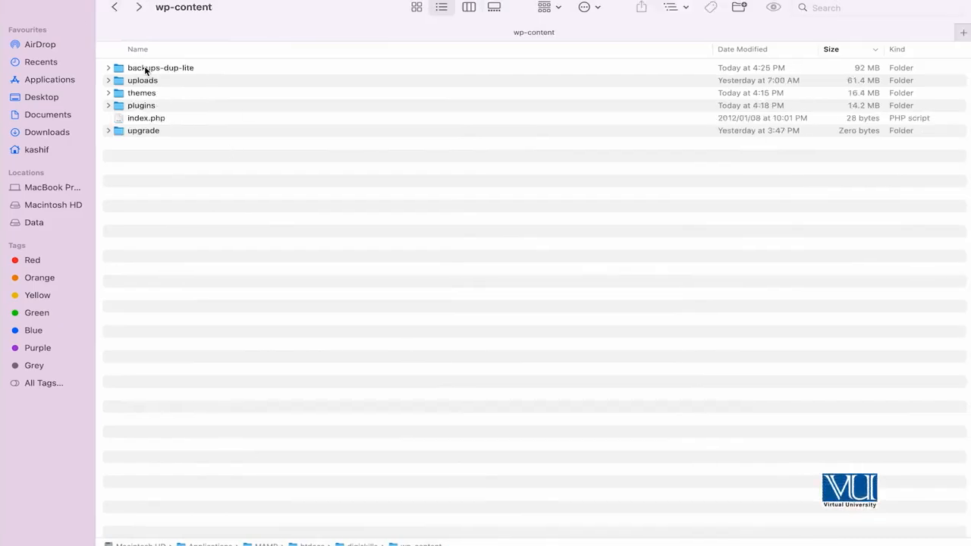
click(115, 7)
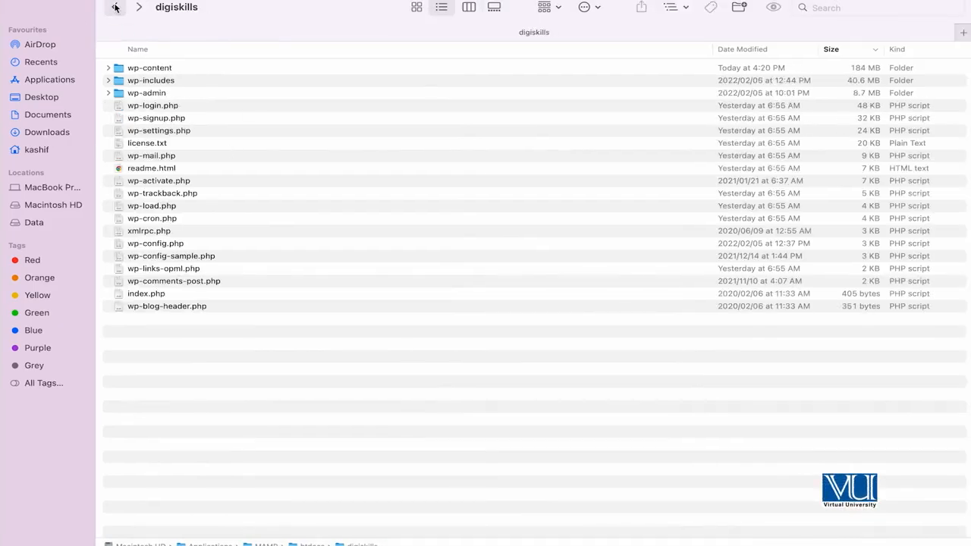
click(115, 7)
double_click(149, 103)
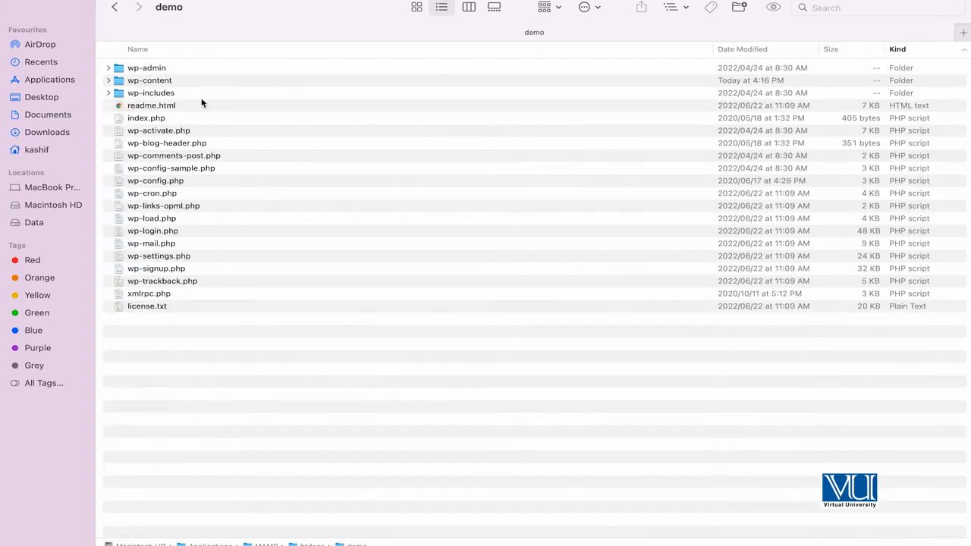
Create a new folder named old-backup inside the demo folder.
right_click(259, 367)
click(273, 370)
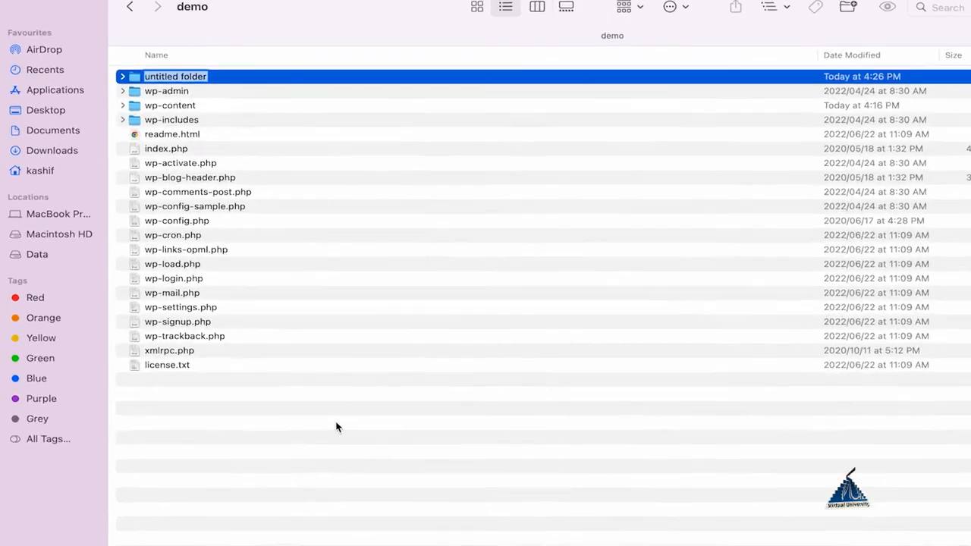
text(old)
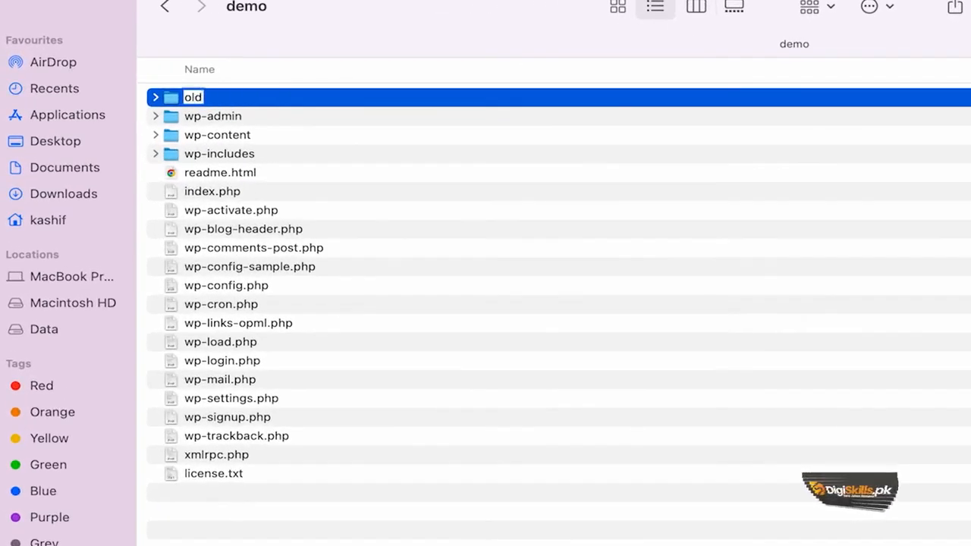
text(-back)
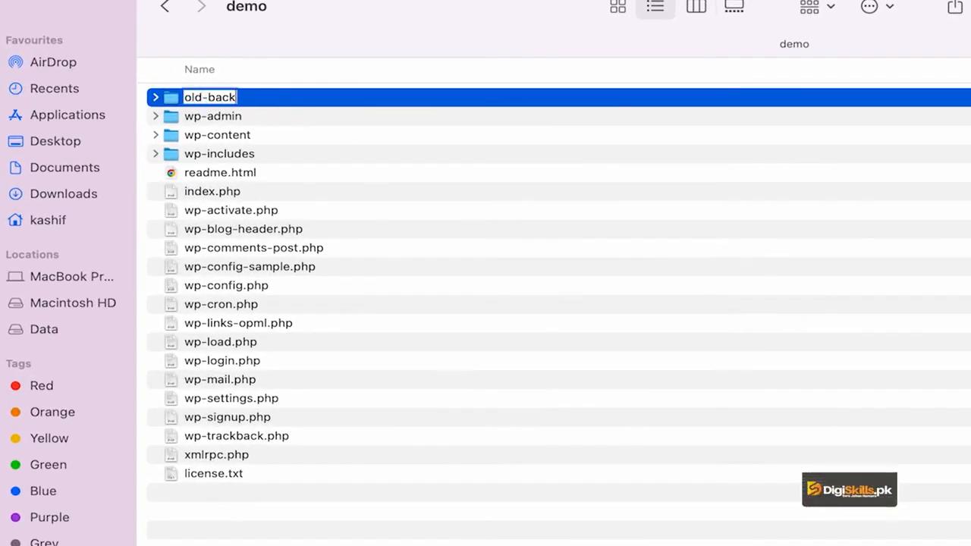
text(up)
Copy all the demo site's WordPress files and folders, from wp-admin to license.txt, into the old-backup folder.
drag(316, 516, 263, 133)
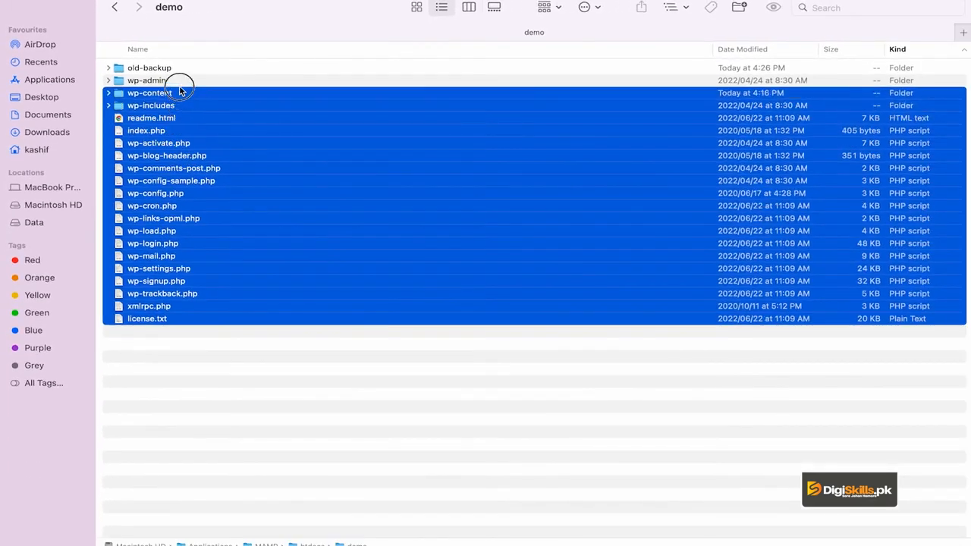
drag(180, 91, 181, 88)
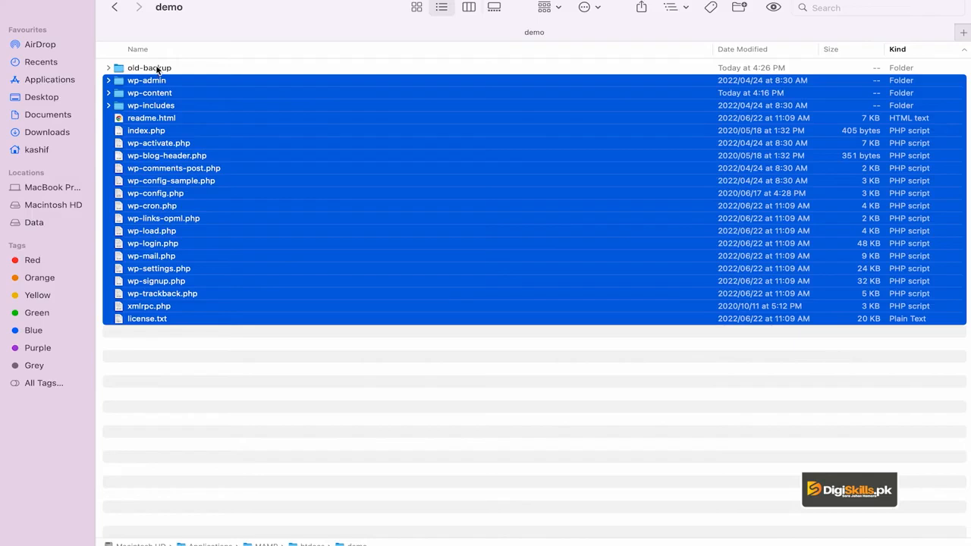
double_click(156, 68)
key(super+v)
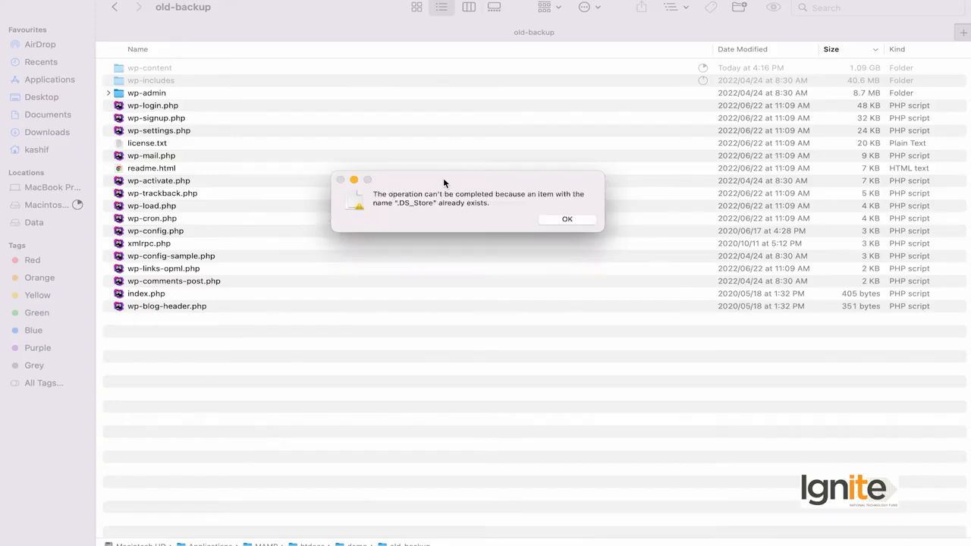
click(567, 219)
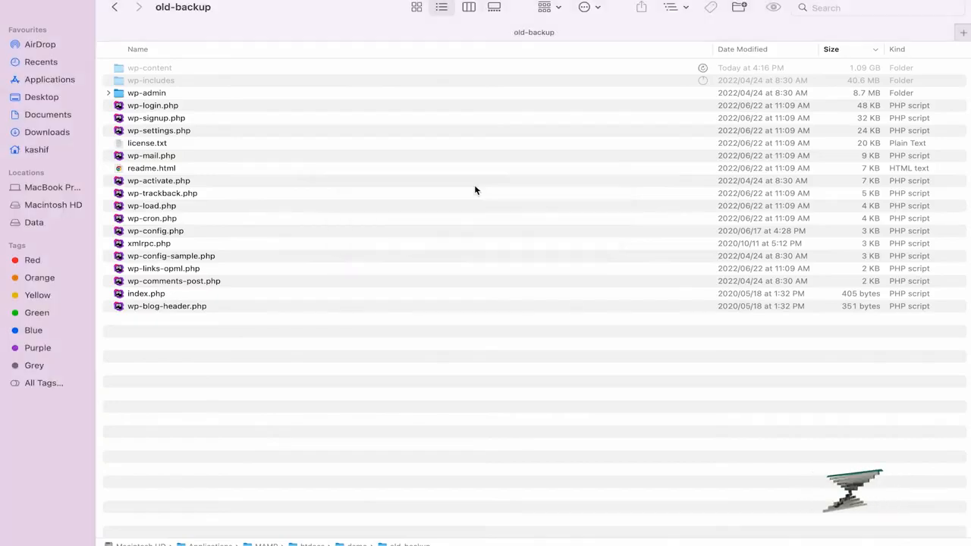
Move the original WordPress files and folders in the demo folder to the Bin, keeping only old-backup.
click(115, 7)
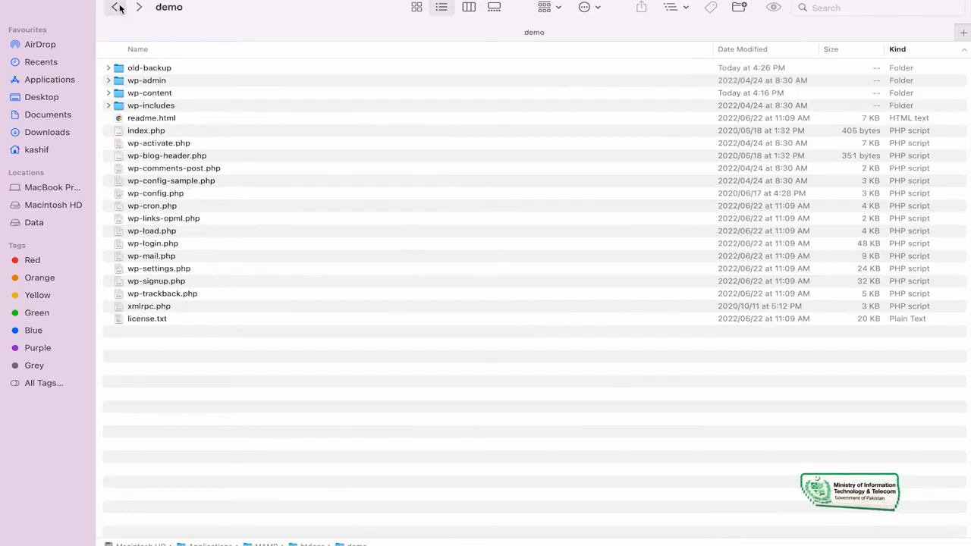
drag(230, 365, 194, 88)
right_click(207, 84)
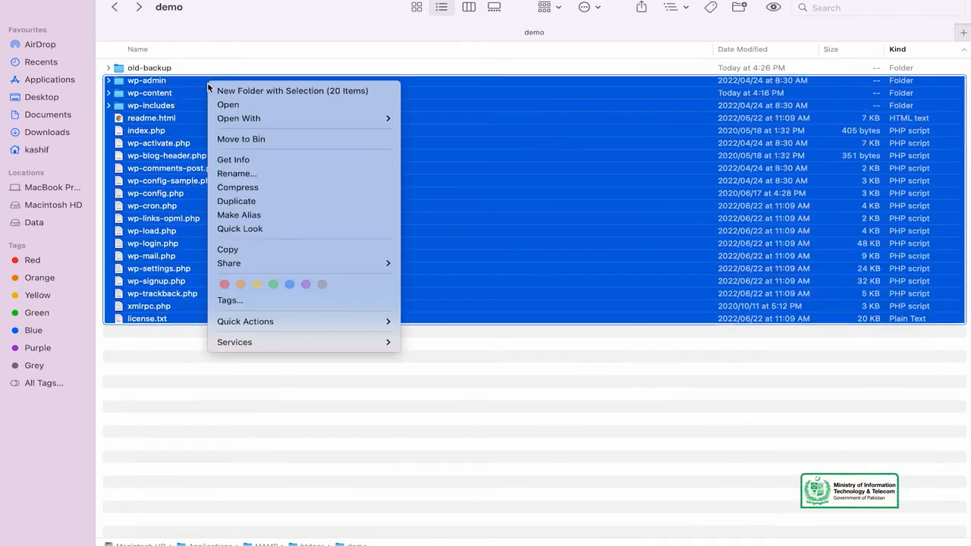
click(269, 140)
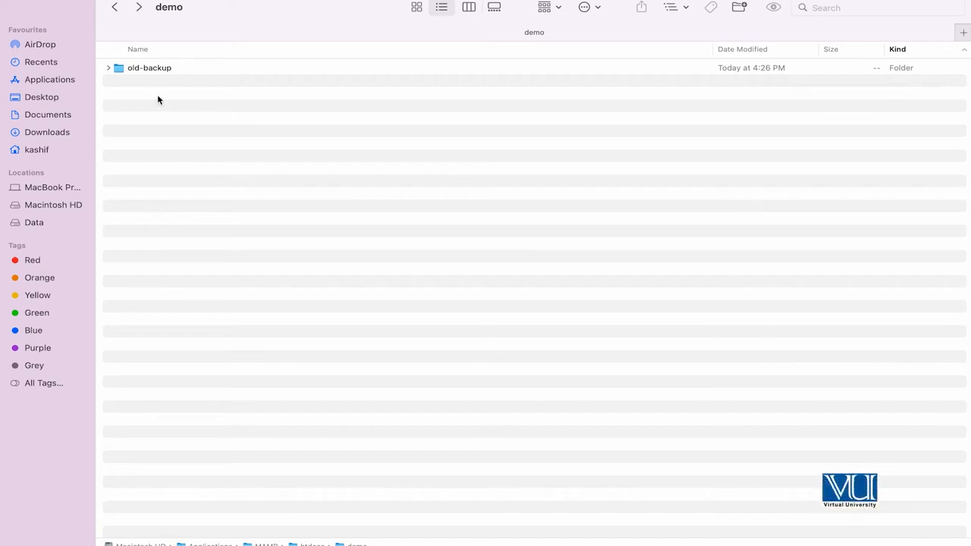
Copy installer (16).php and the 20220628_wordpresscoursedigiskills archive ZIP from Downloads into the demo folder.
click(67, 132)
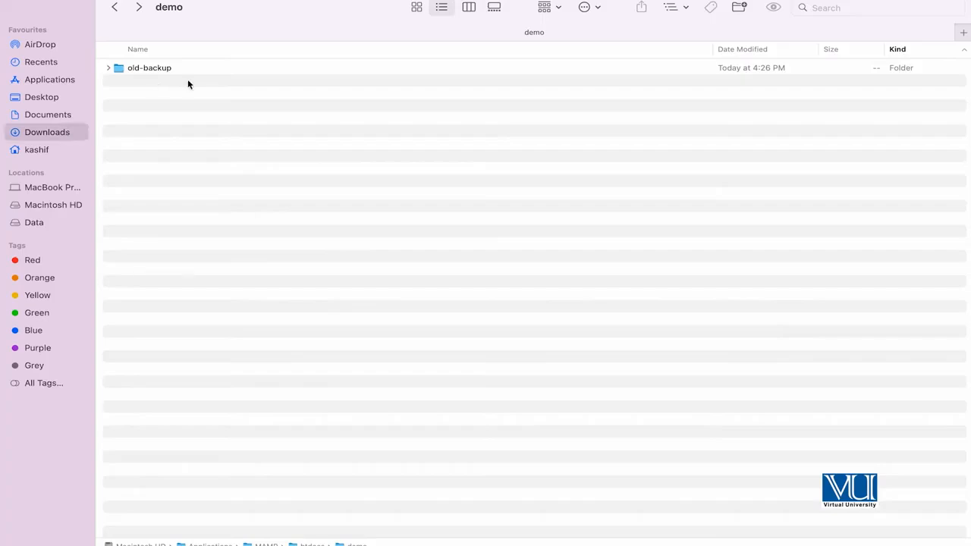
click(190, 68)
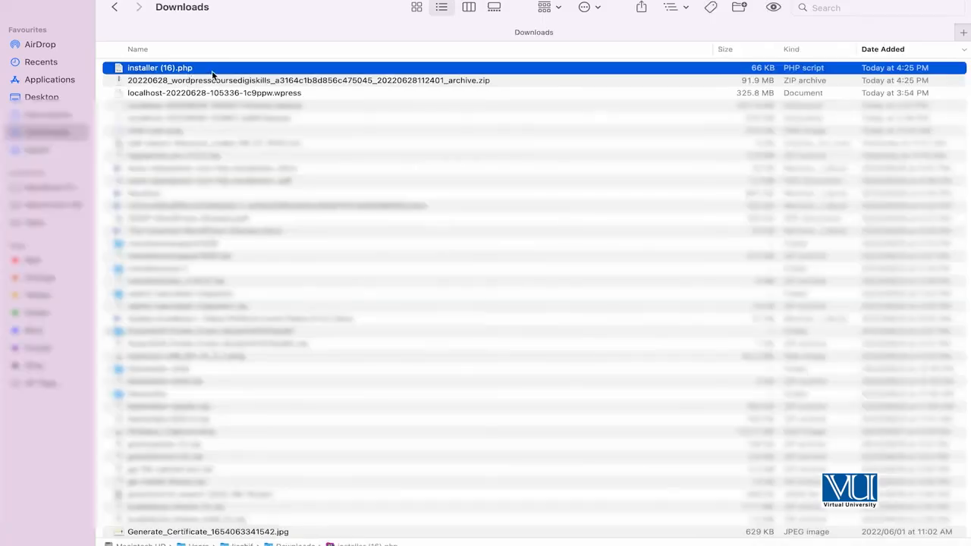
shift+click(217, 80)
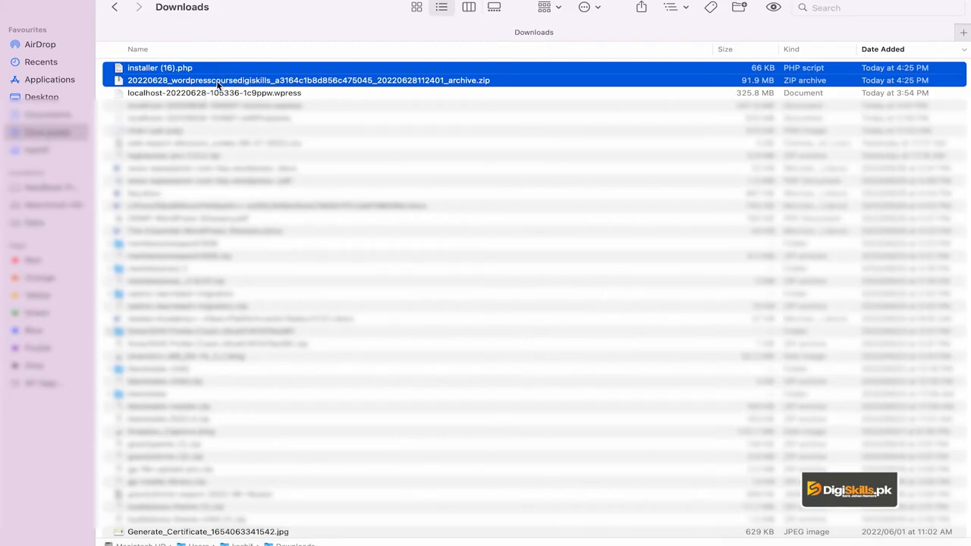
click(115, 7)
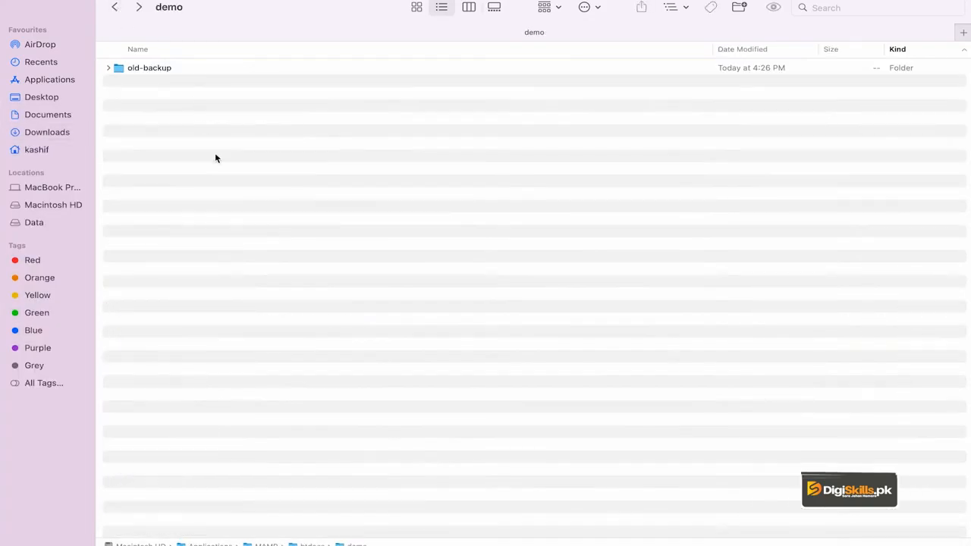
key(super+v)
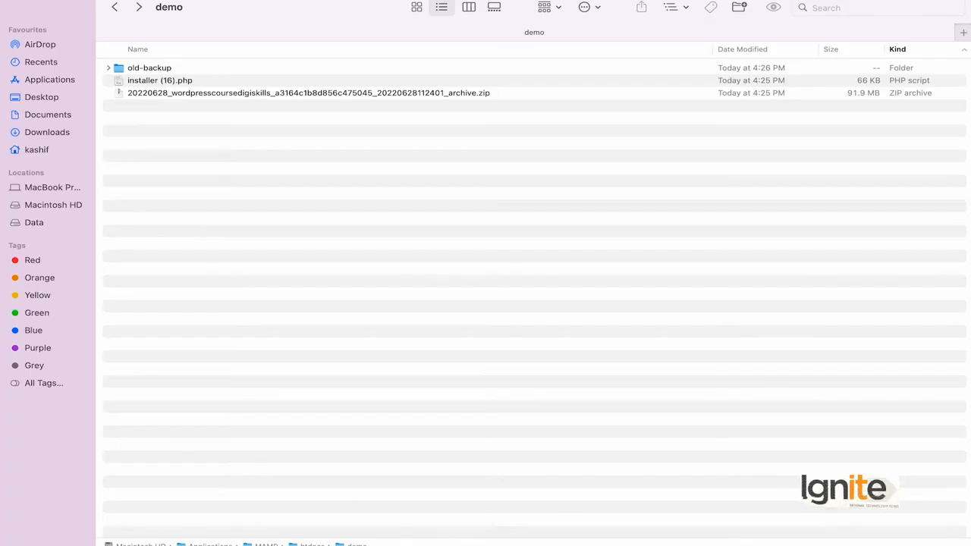
Switch to Chrome, load localhost/demo again and launch installer (16).php from the directory index.
click(254, 527)
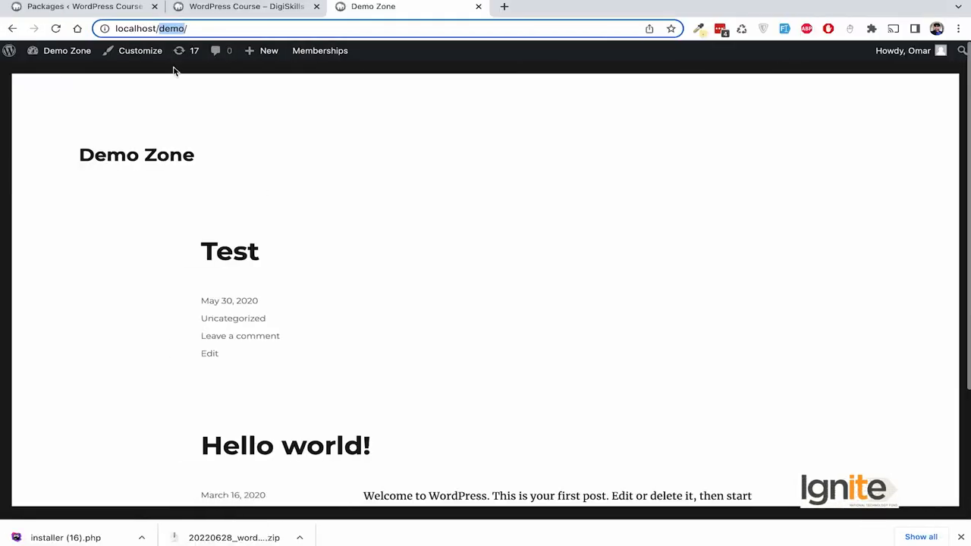
key(Return)
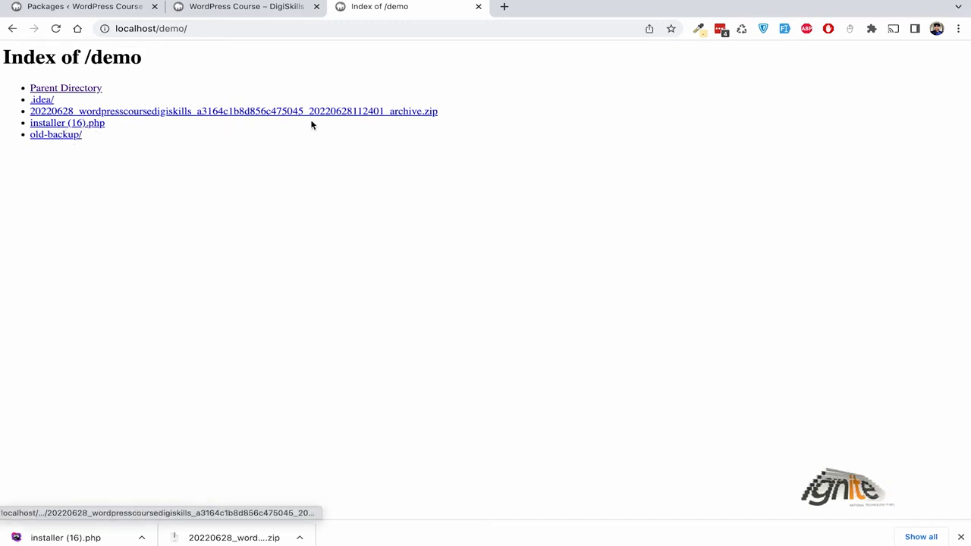
click(84, 127)
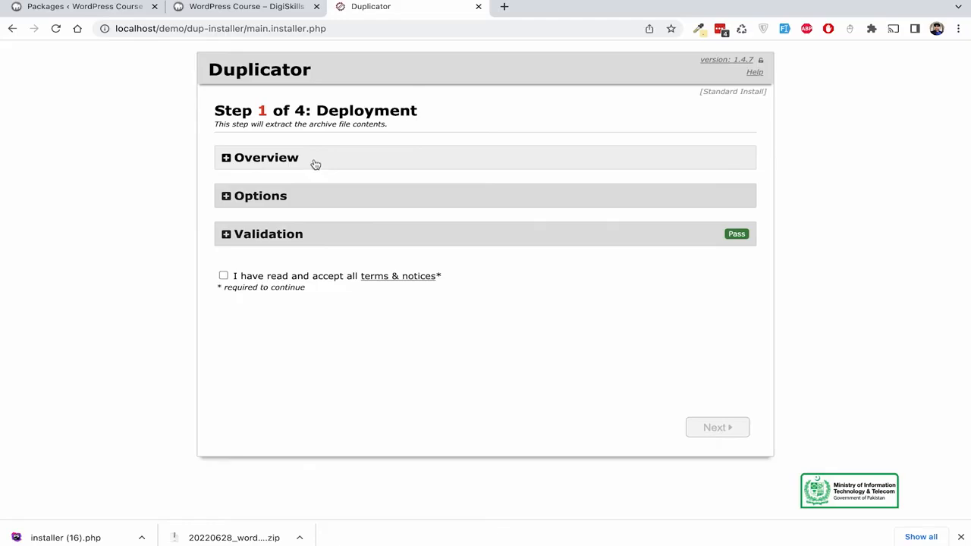
Expand the deployment step's Overview and Options sections to review the package details and extraction settings.
click(316, 165)
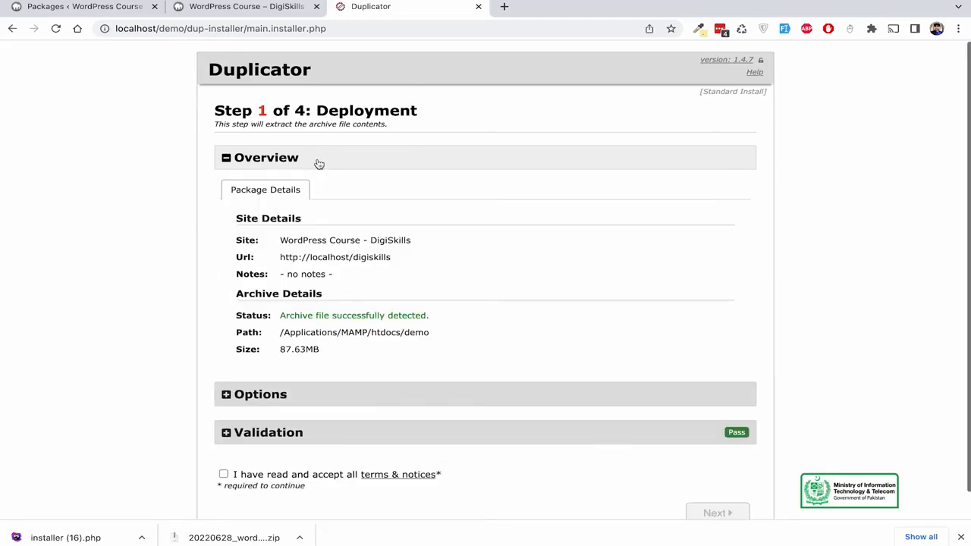
scroll(288, 197, down, 1)
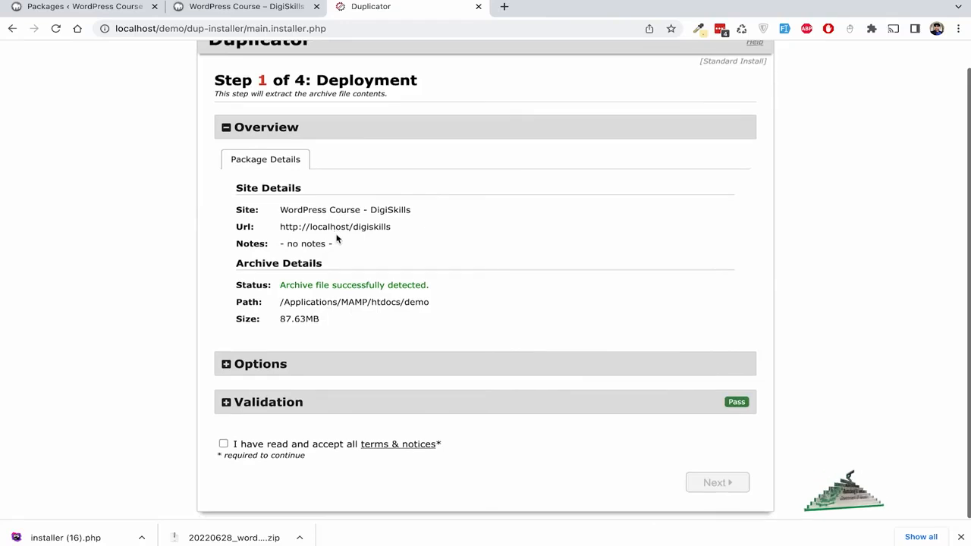
click(309, 366)
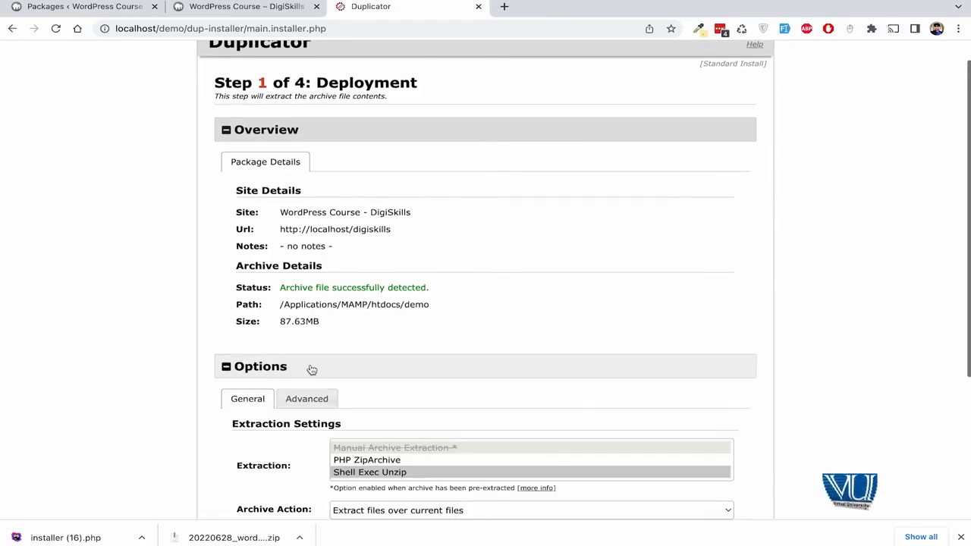
scroll(342, 364, down, 5)
scroll(387, 376, down, 1)
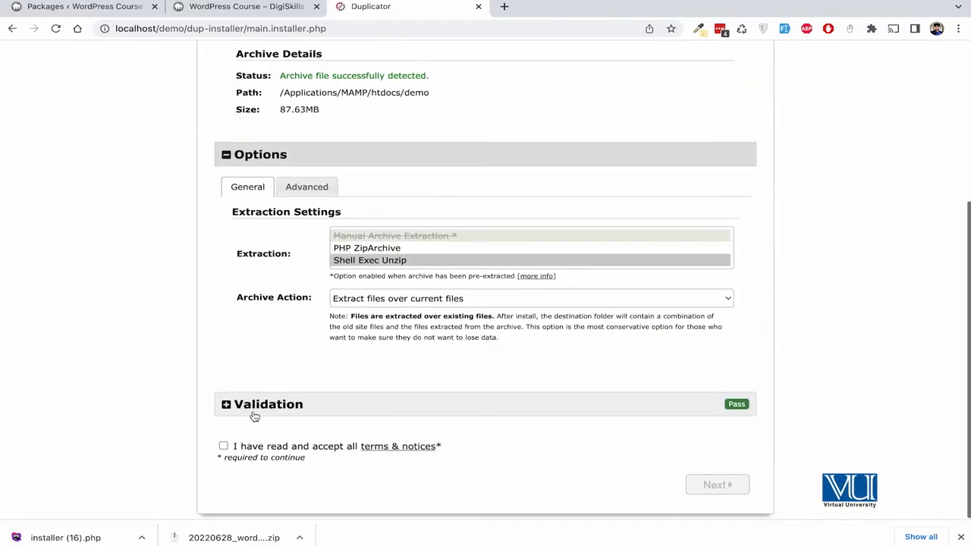
Accept the terms and notices, check the validation results, and continue to the Install Database step.
click(224, 447)
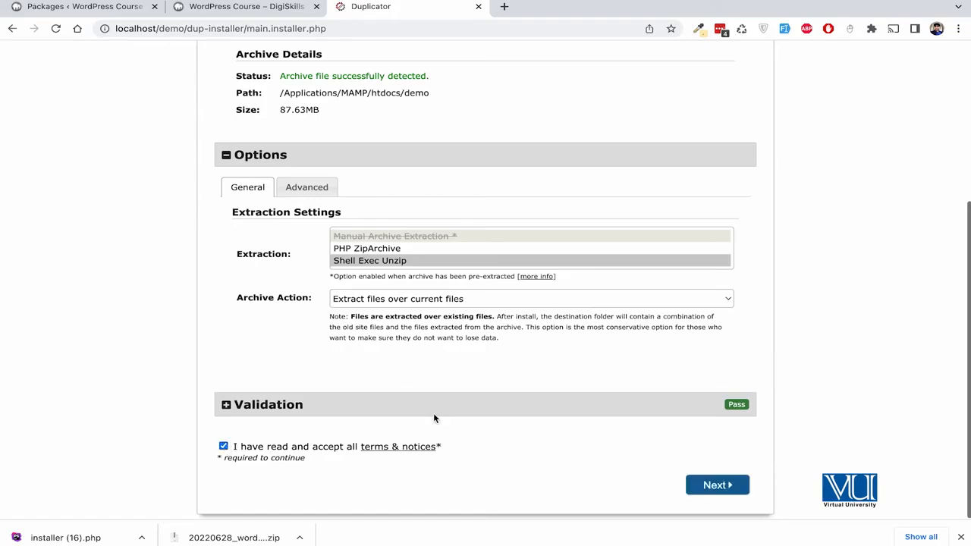
click(493, 408)
scroll(547, 403, down, 5)
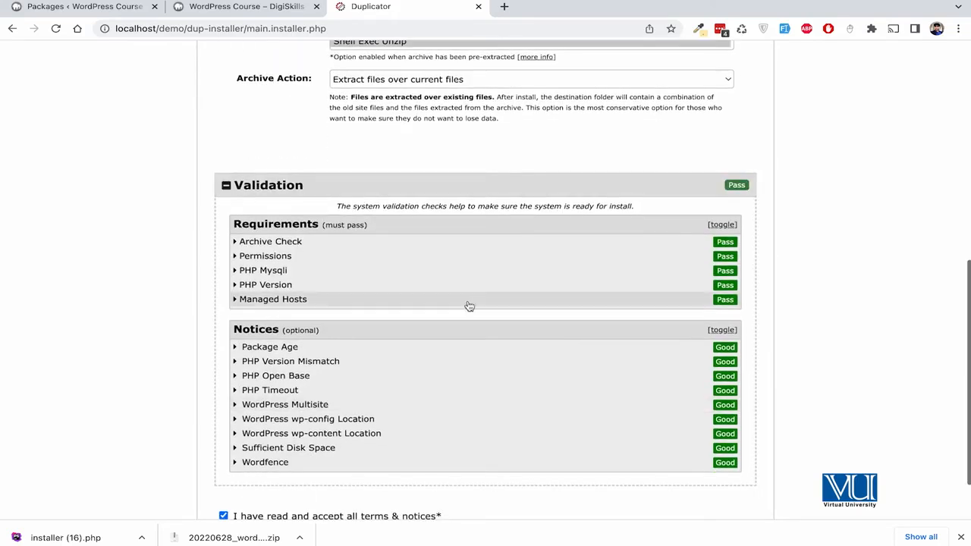
scroll(469, 306, down, 2)
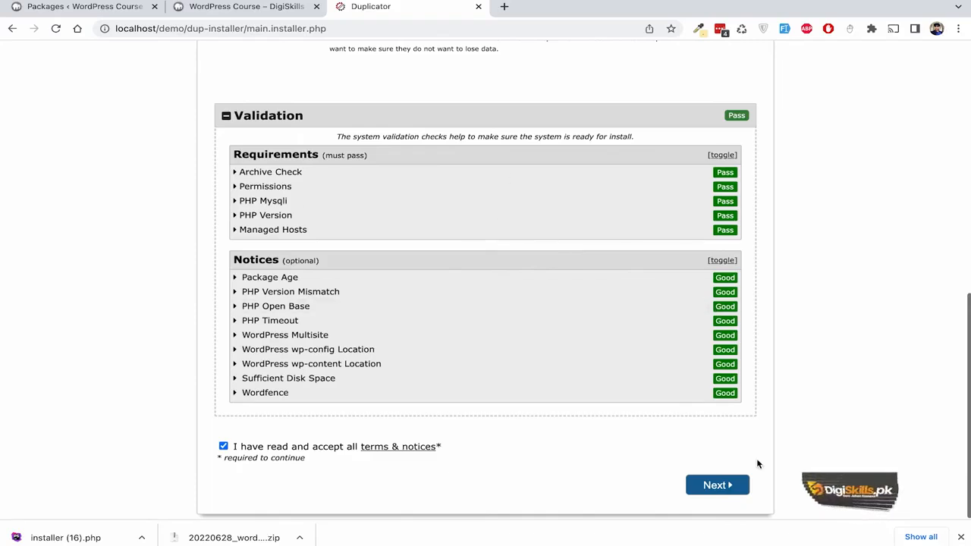
click(717, 492)
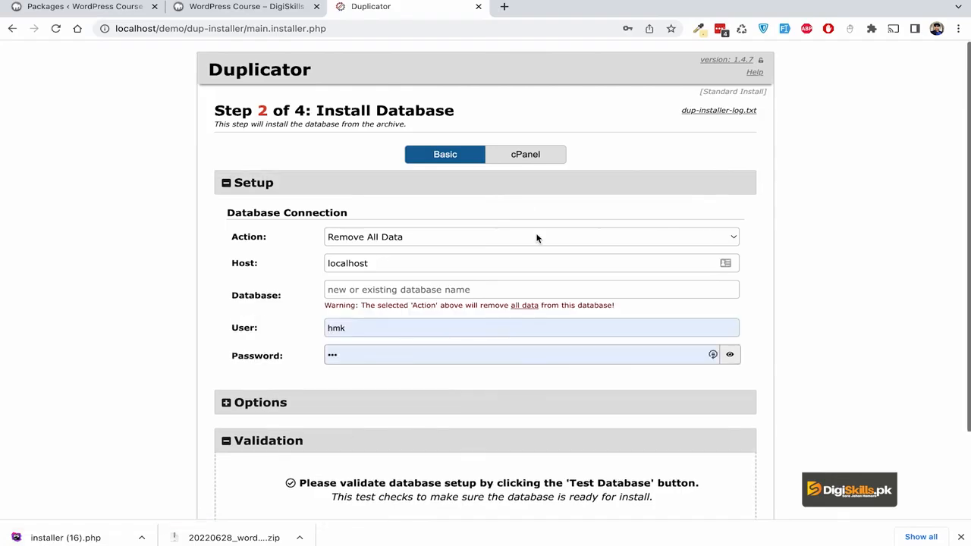
scroll(537, 238, down, 2)
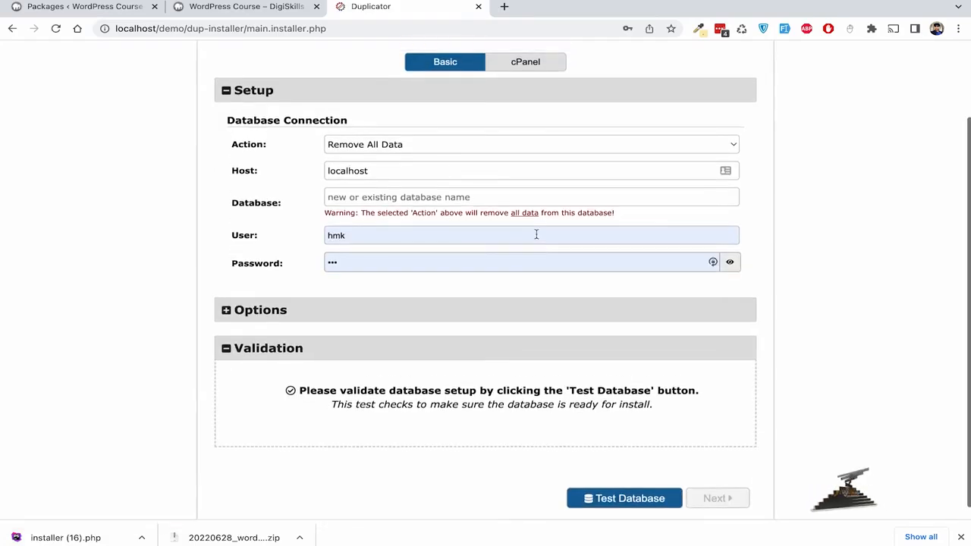
click(407, 144)
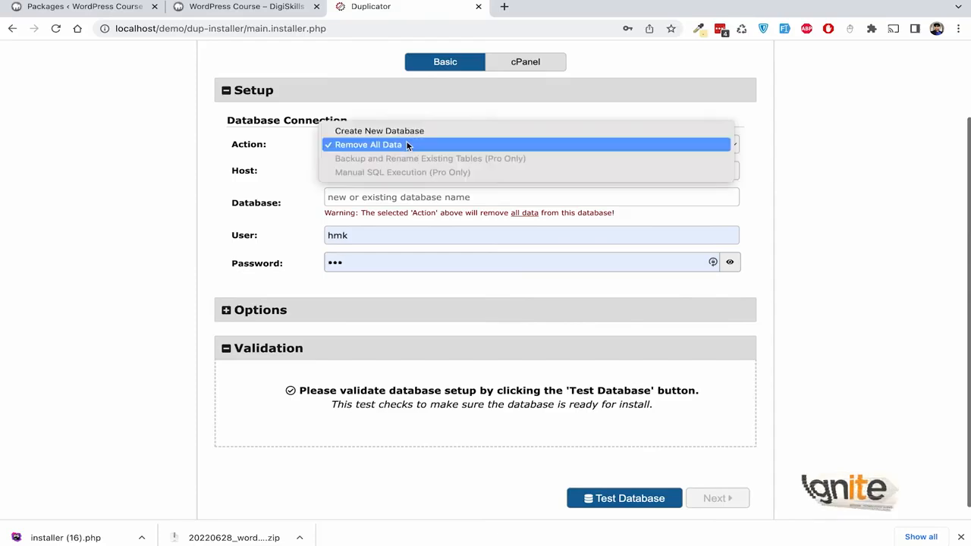
click(346, 146)
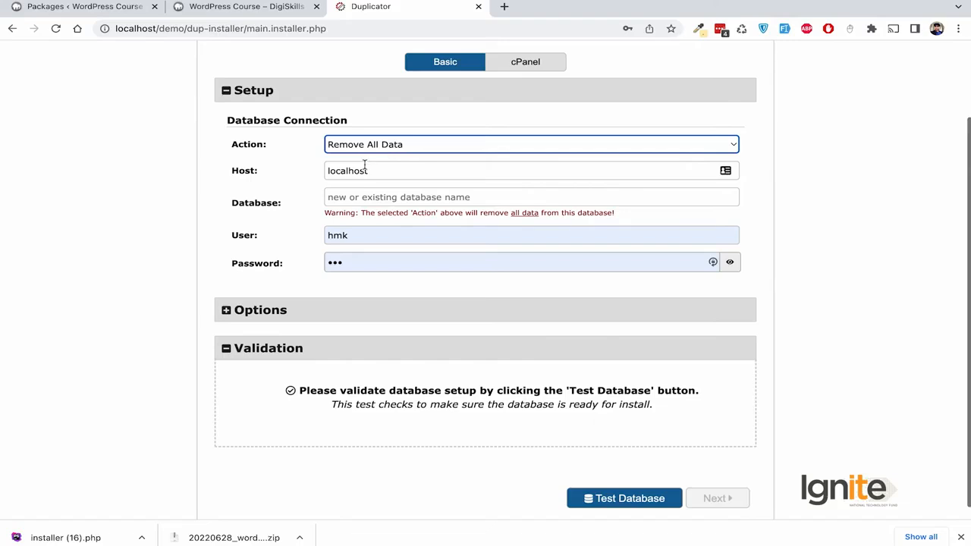
click(391, 144)
click(389, 144)
click(389, 144)
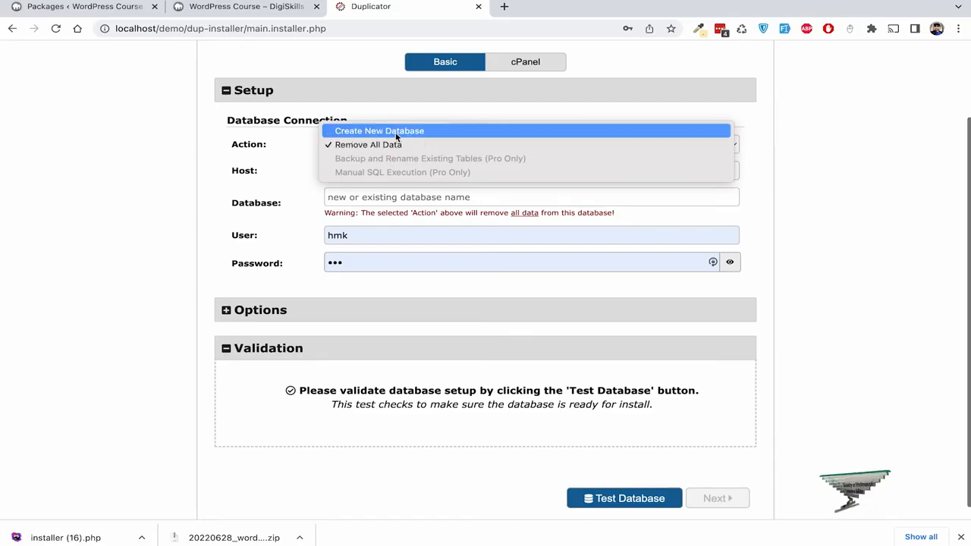
click(395, 135)
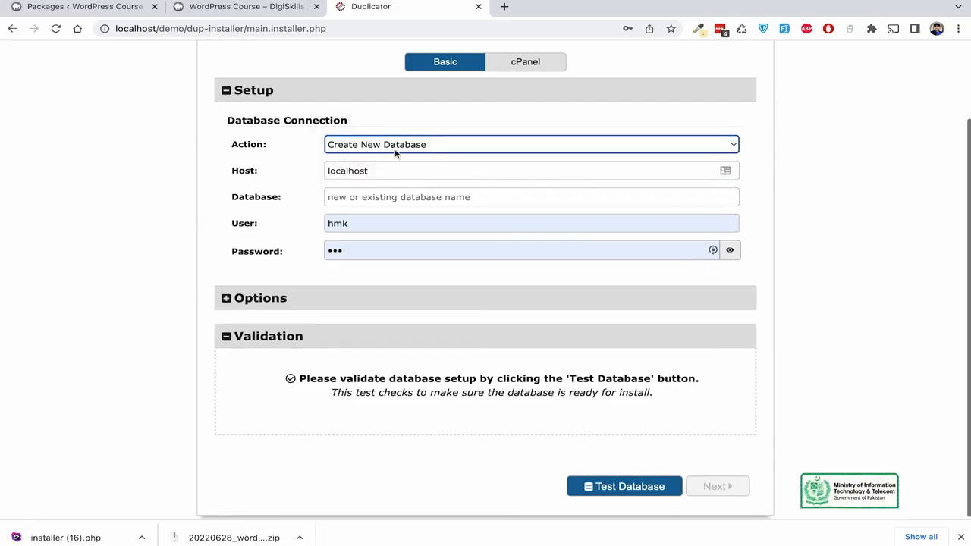
click(378, 200)
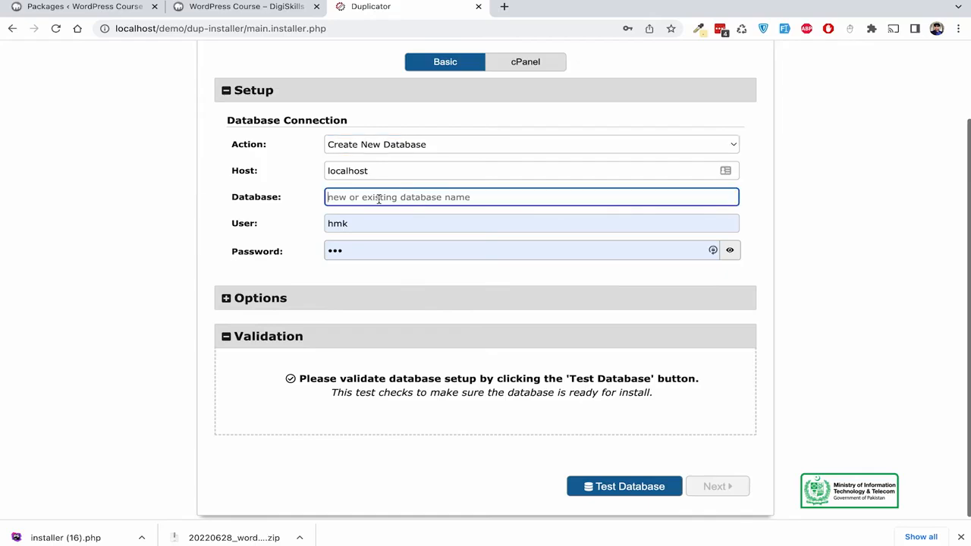
click(404, 144)
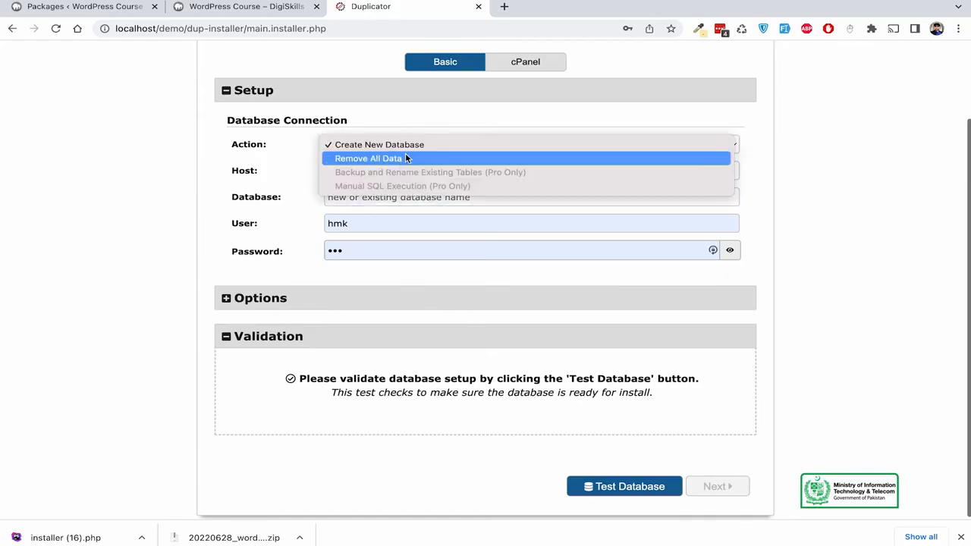
click(405, 156)
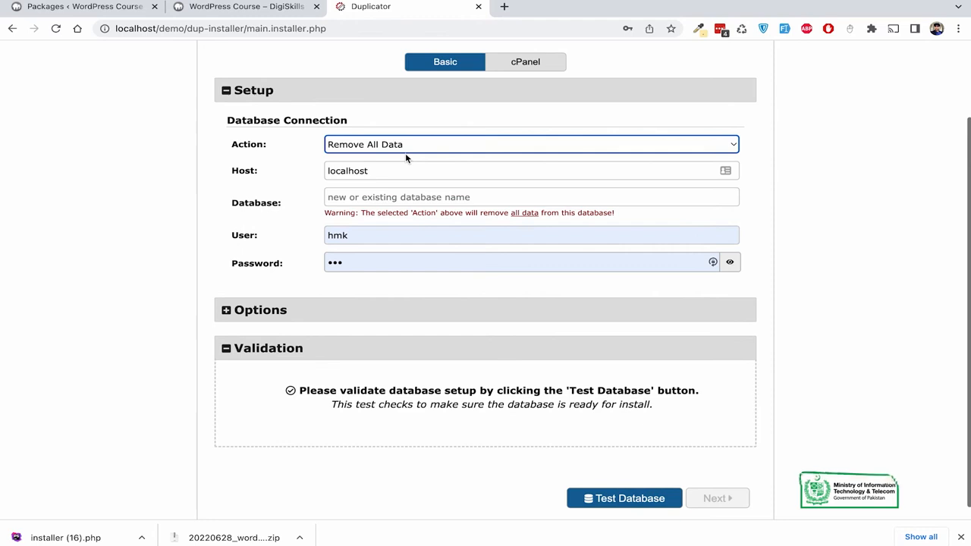
click(387, 196)
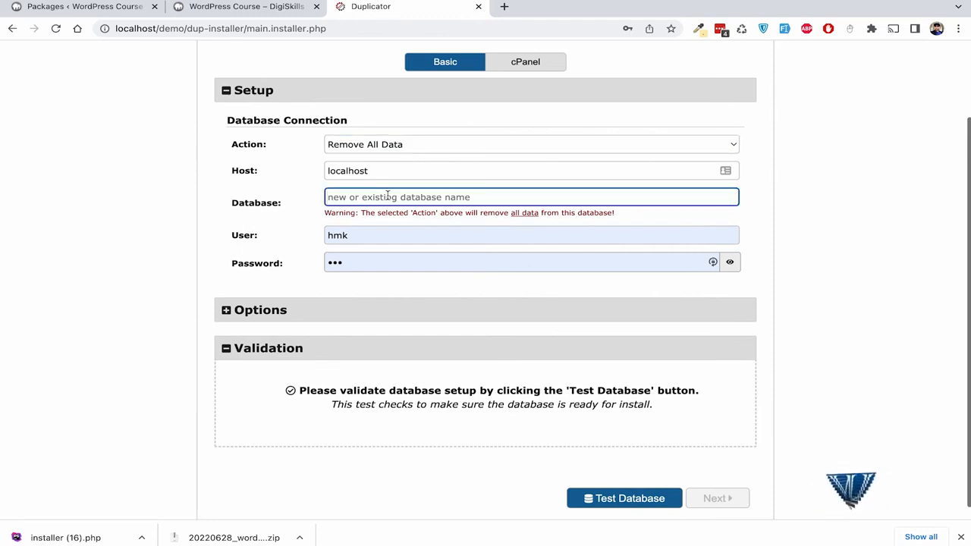
Set the database action to Create New Database and name the database dswp_new.
click(386, 145)
click(389, 132)
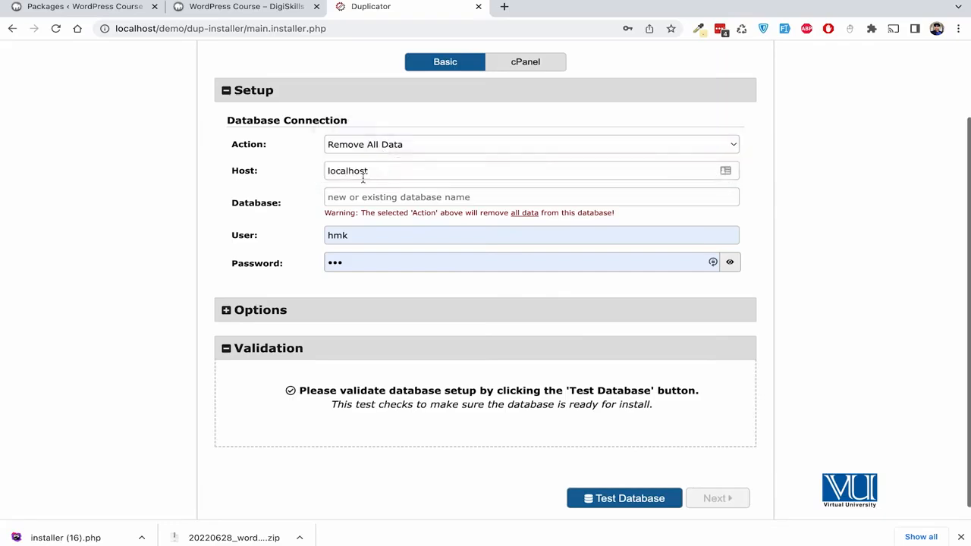
click(357, 195)
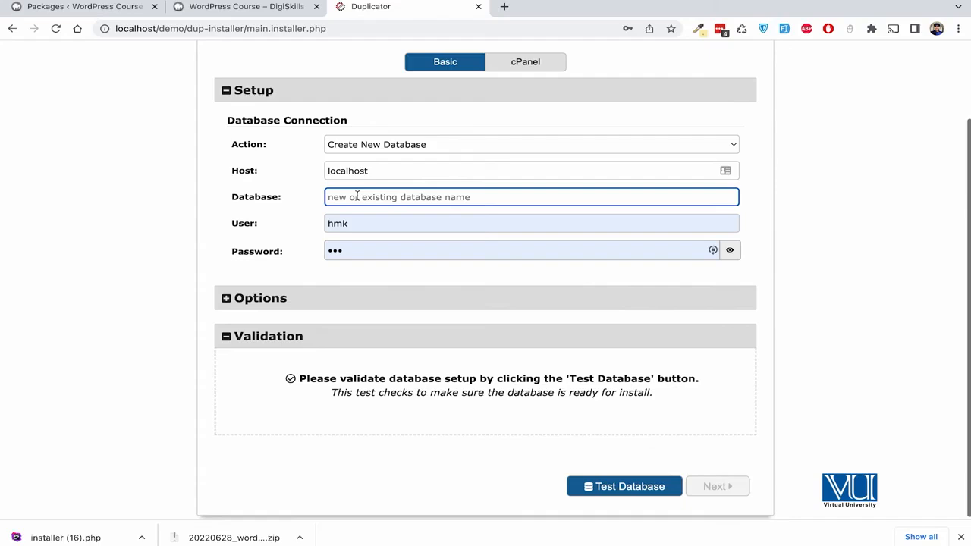
text(dsw)
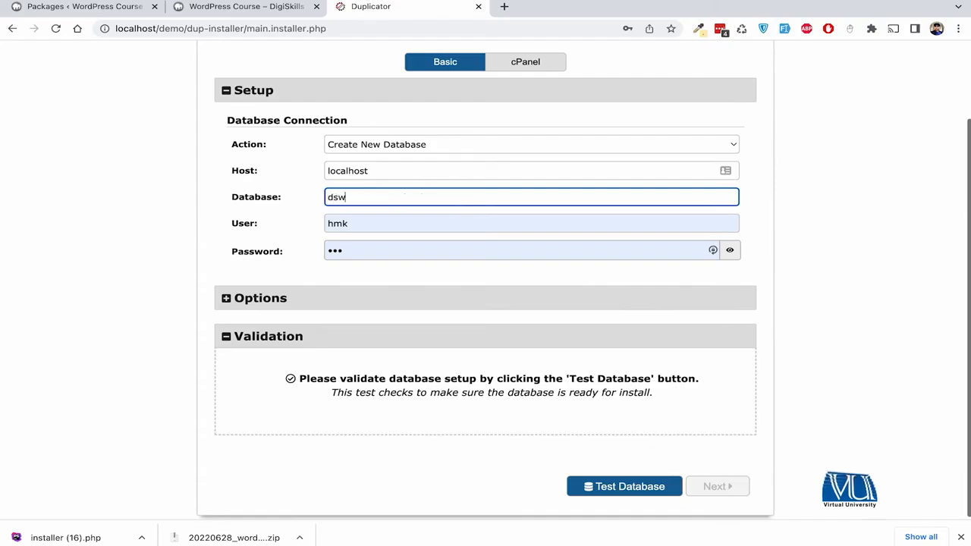
text(p_new)
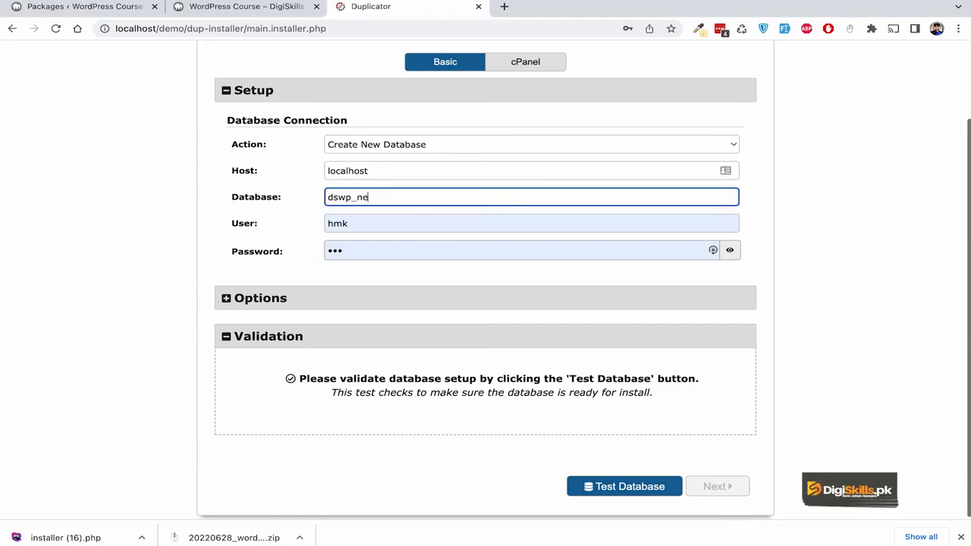
Set the database user to root and enter the database password.
double_click(330, 225)
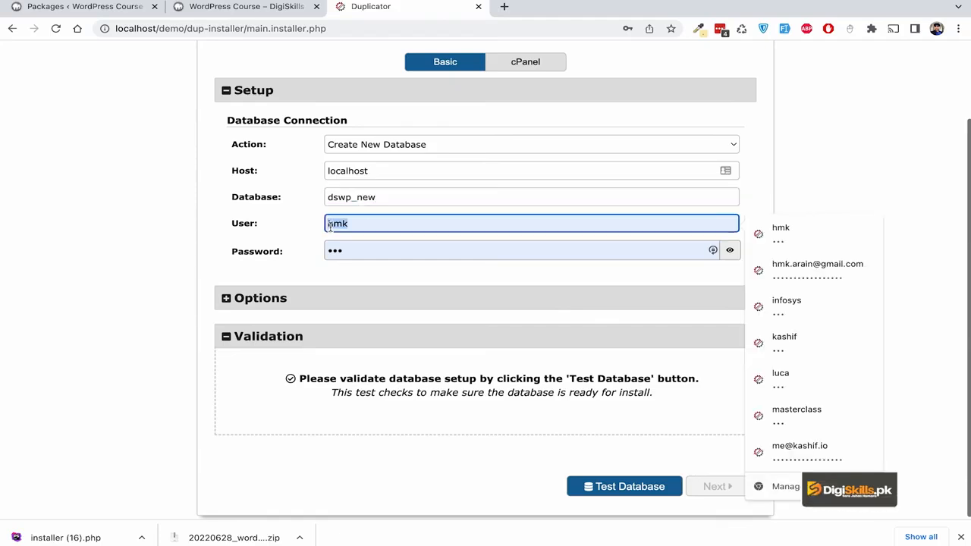
text(root)
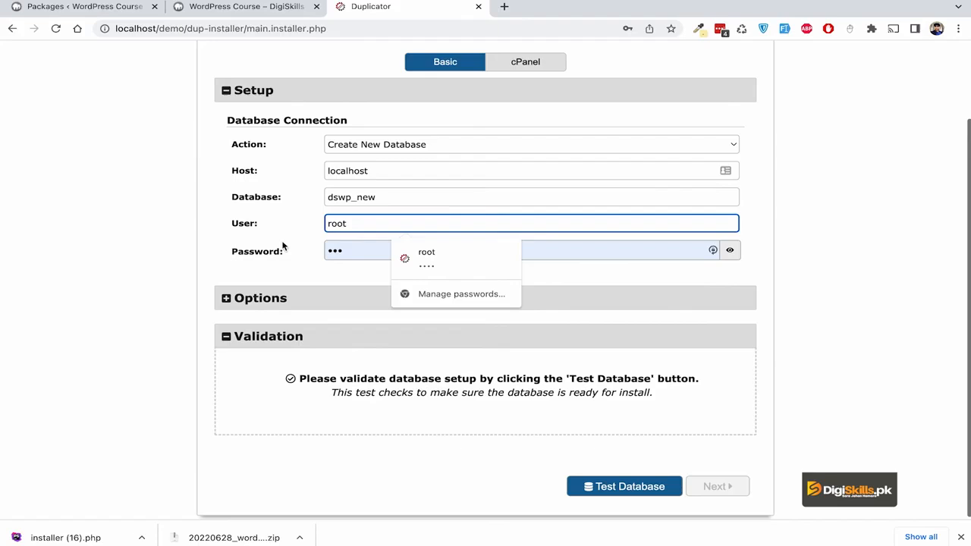
click(279, 227)
drag(358, 254, 310, 255)
text(root)
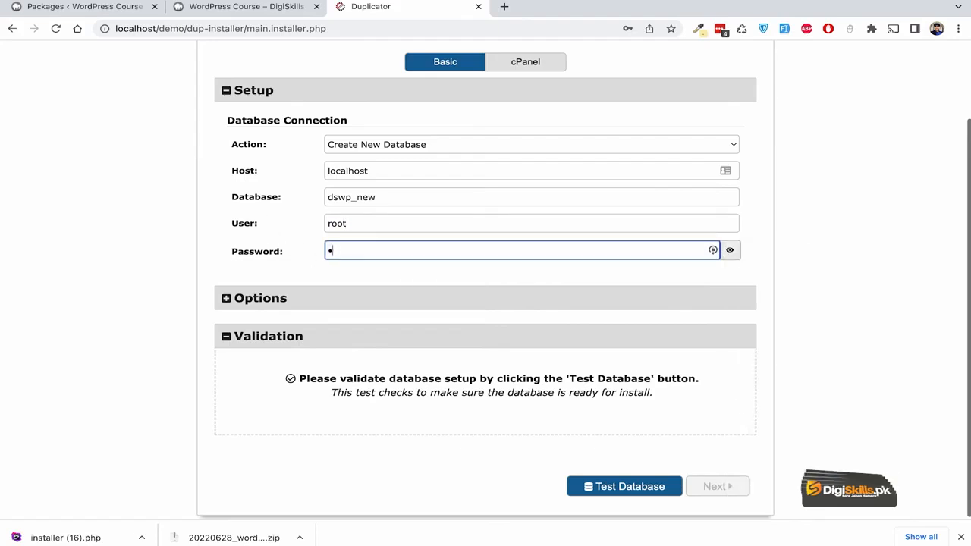
click(440, 279)
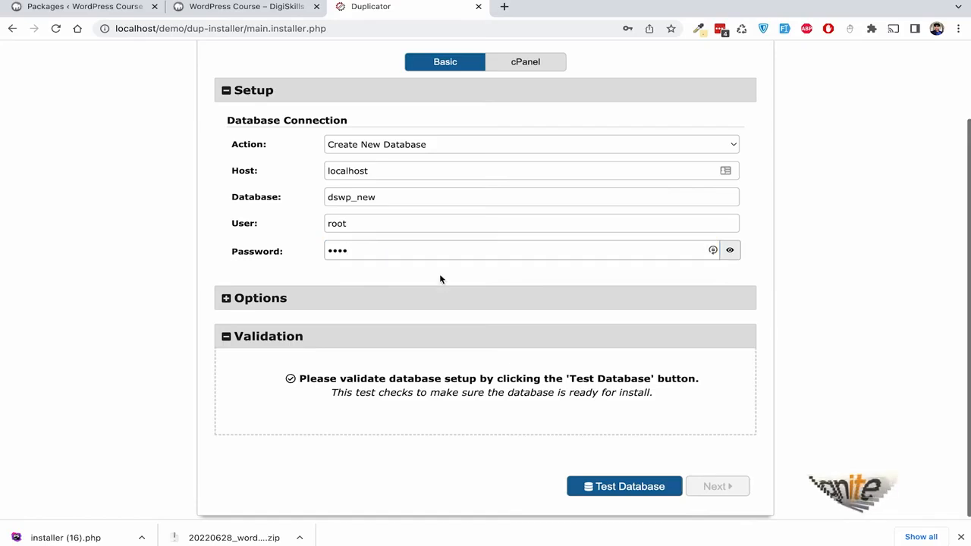
click(349, 223)
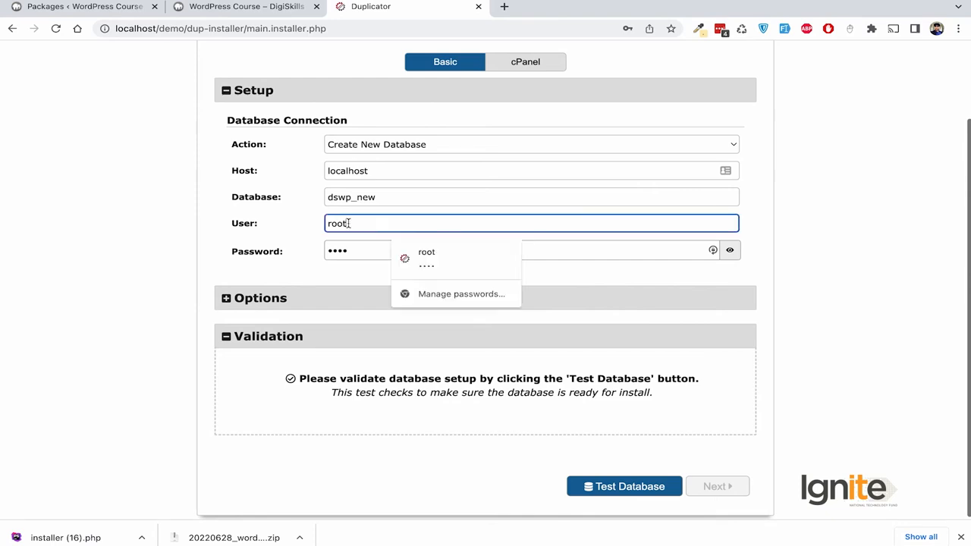
Expand the database Options section to check the configuration and run the database test.
click(254, 298)
scroll(292, 314, down, 1)
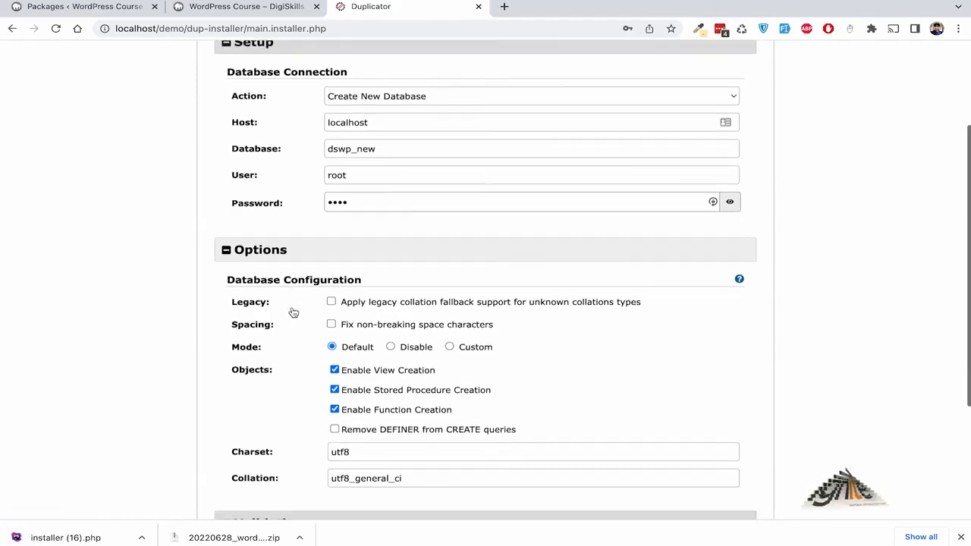
scroll(398, 392, down, 3)
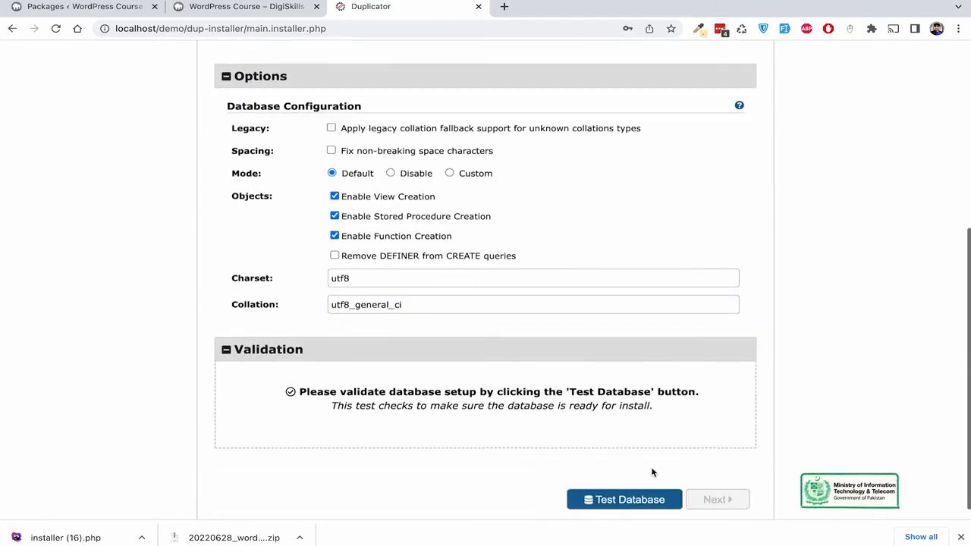
click(623, 500)
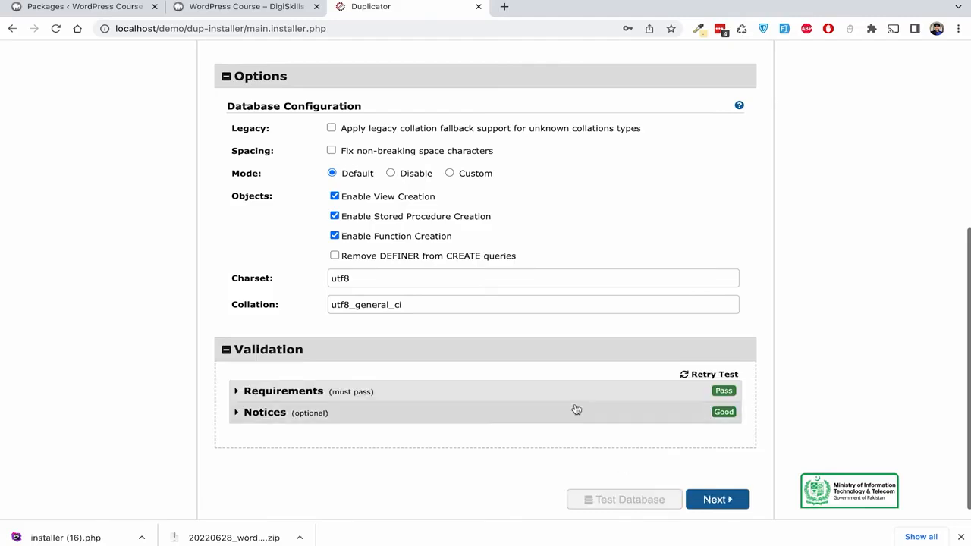
Review the database settings and validation results, then proceed and confirm running the installer with these settings.
scroll(514, 301, up, 3)
scroll(581, 296, down, 3)
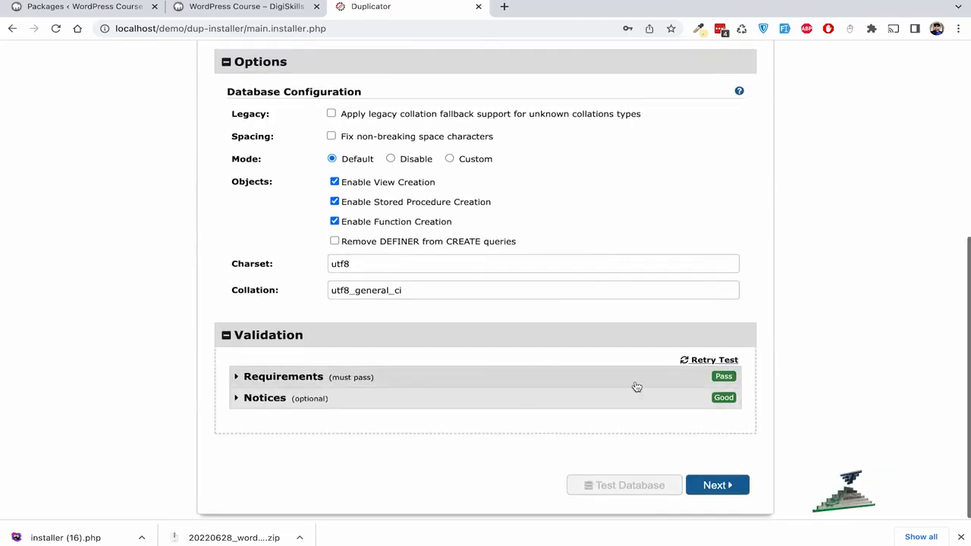
scroll(636, 386, up, 5)
scroll(637, 386, down, 4)
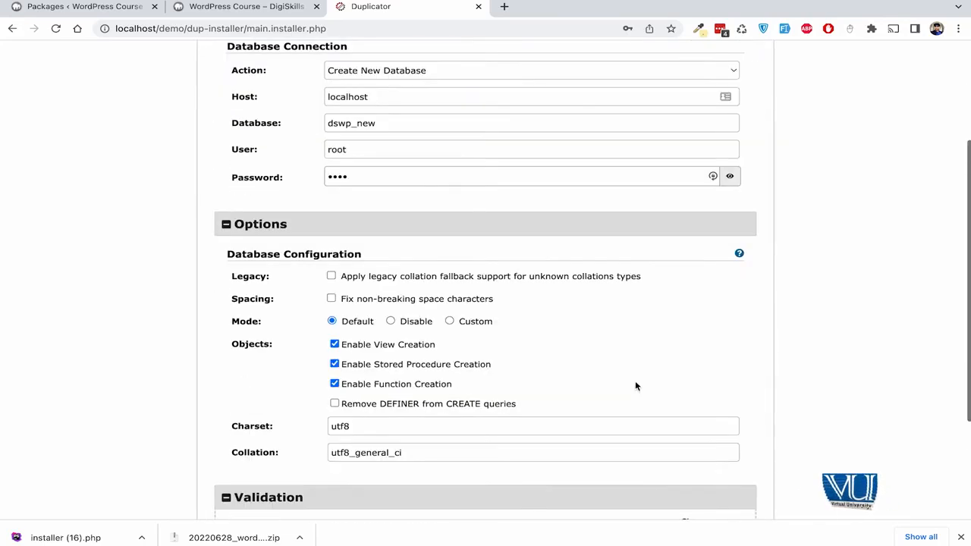
scroll(636, 386, up, 4)
scroll(635, 386, down, 1)
scroll(635, 386, down, 3)
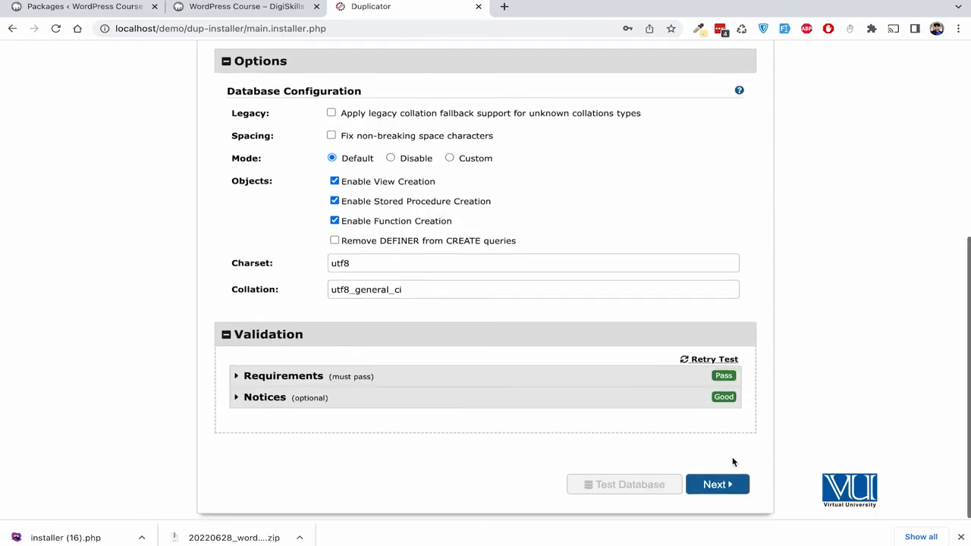
click(727, 486)
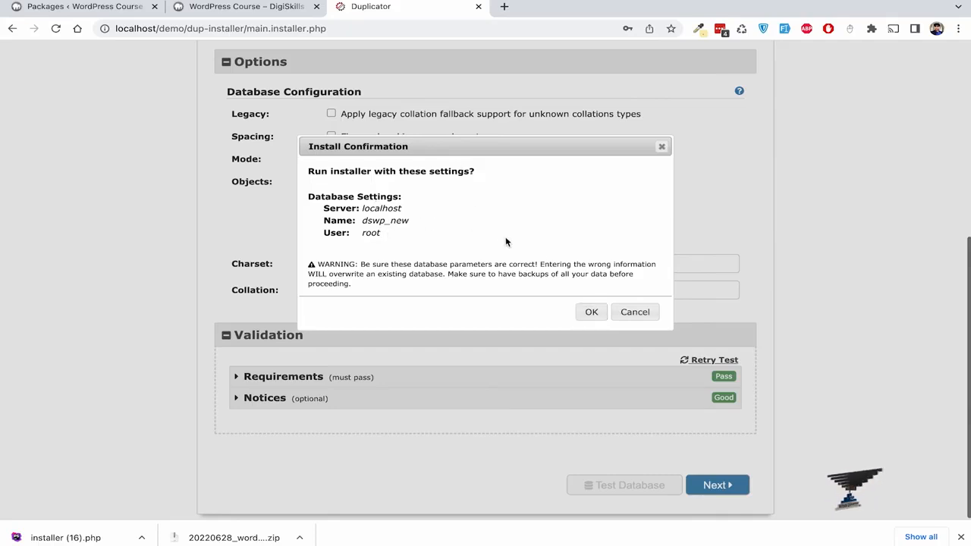
click(591, 312)
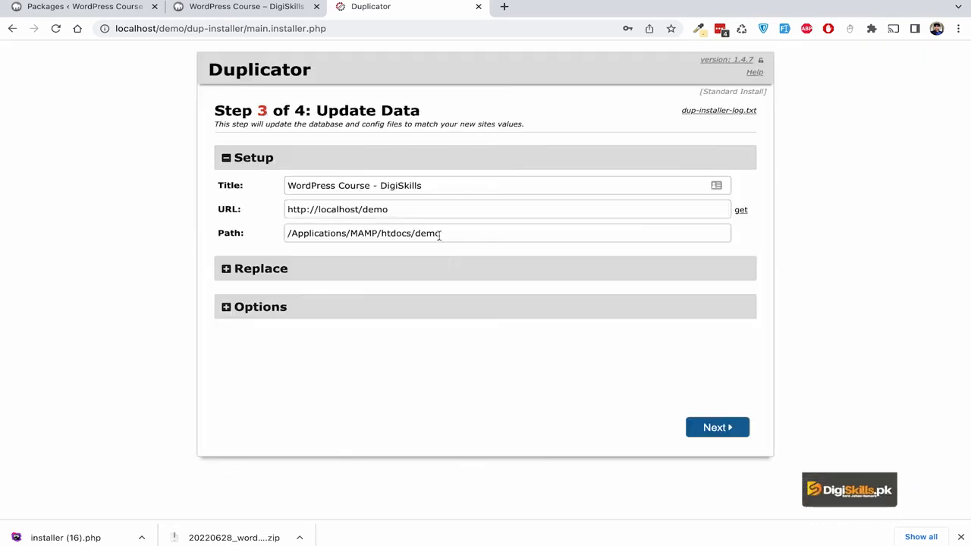
Check the new site's title and URL in the Update Data setup against the original site's address.
click(441, 187)
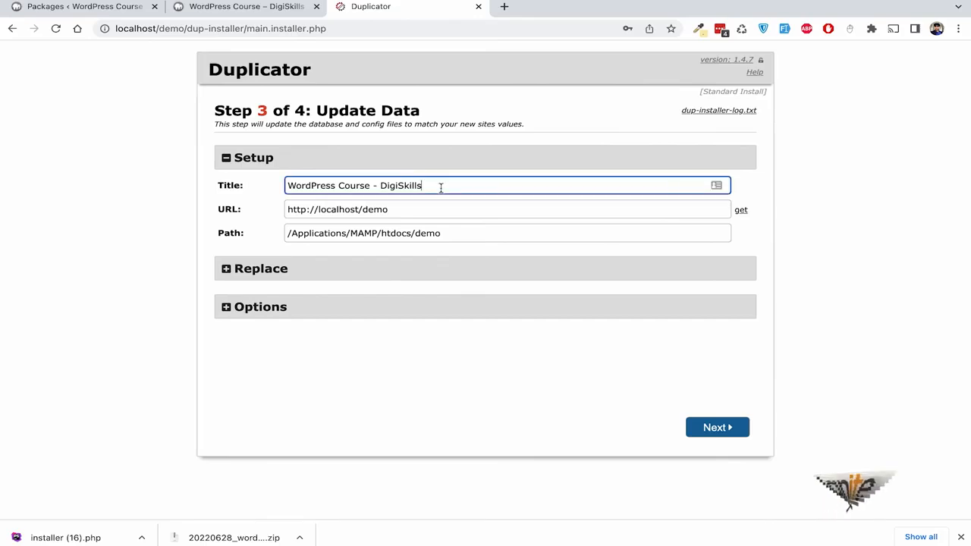
click(395, 215)
drag(395, 216, 239, 213)
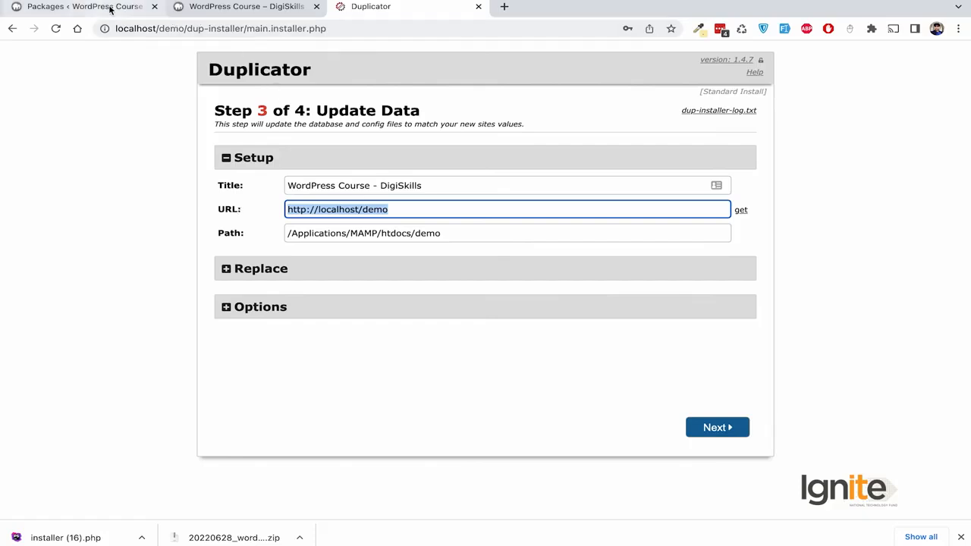
click(216, 12)
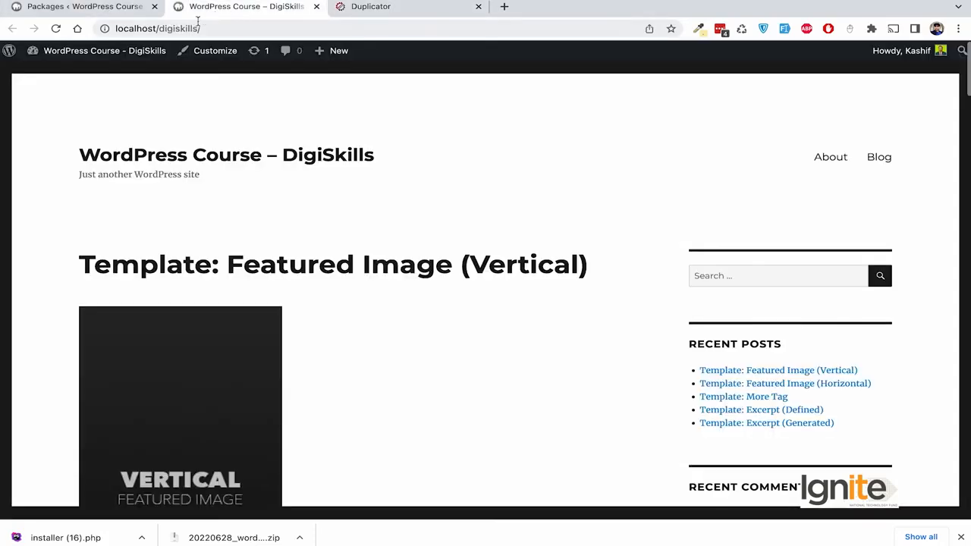
drag(203, 27, 97, 28)
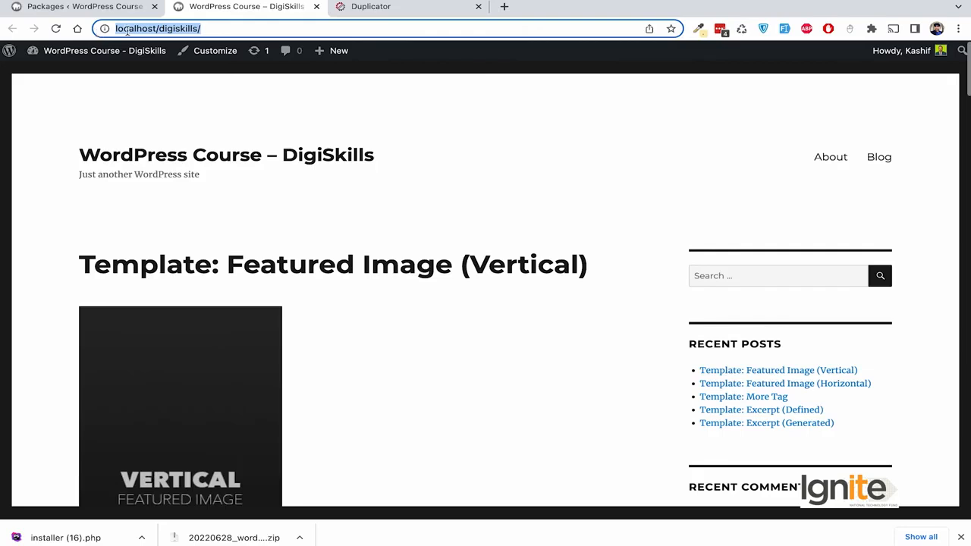
click(386, 9)
click(383, 212)
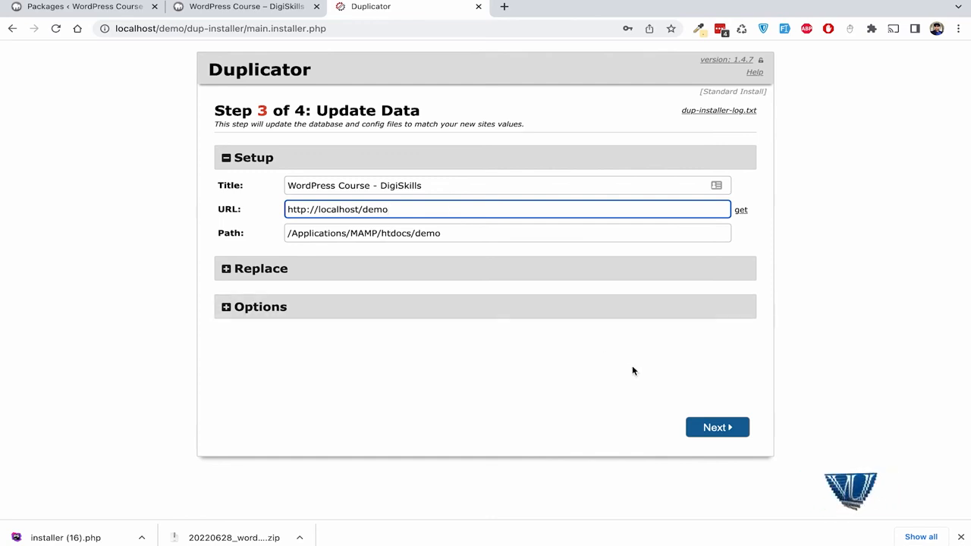
Run the data update with the existing title, URL and path, and open the WordPress admin login from Test Site.
click(729, 428)
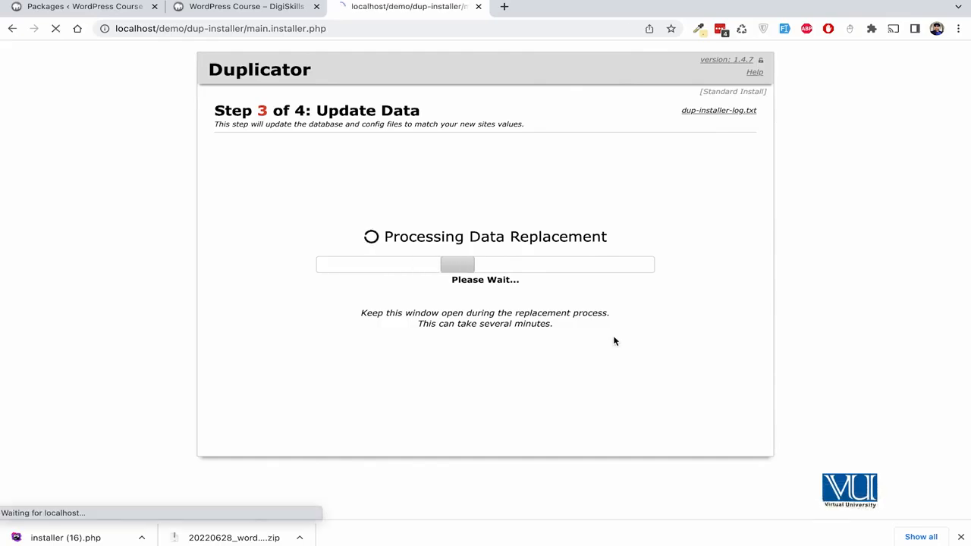
scroll(542, 223, down, 1)
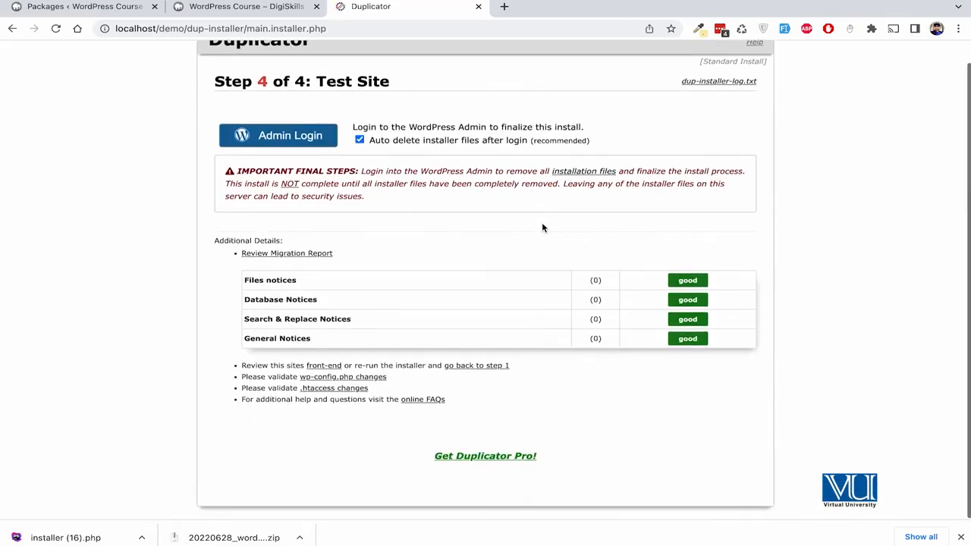
scroll(541, 223, up, 1)
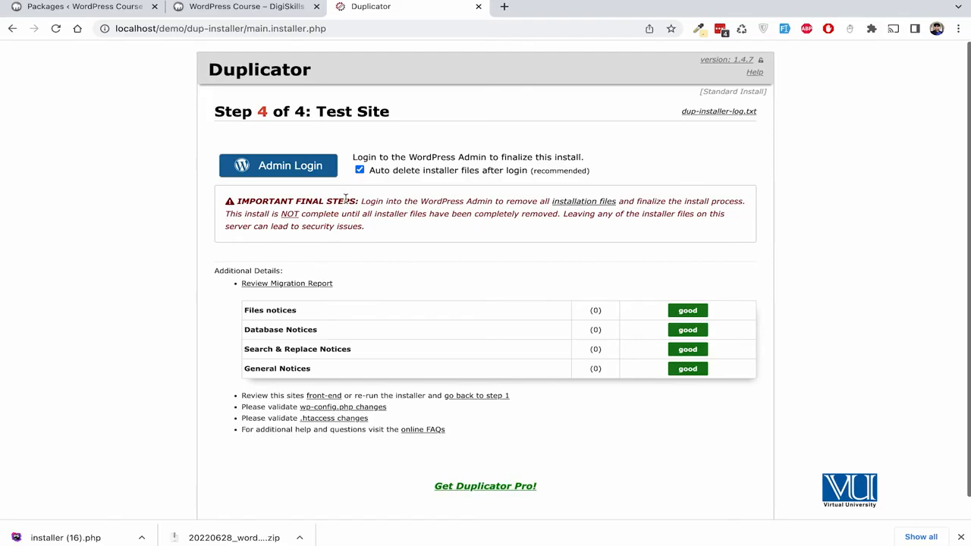
click(296, 173)
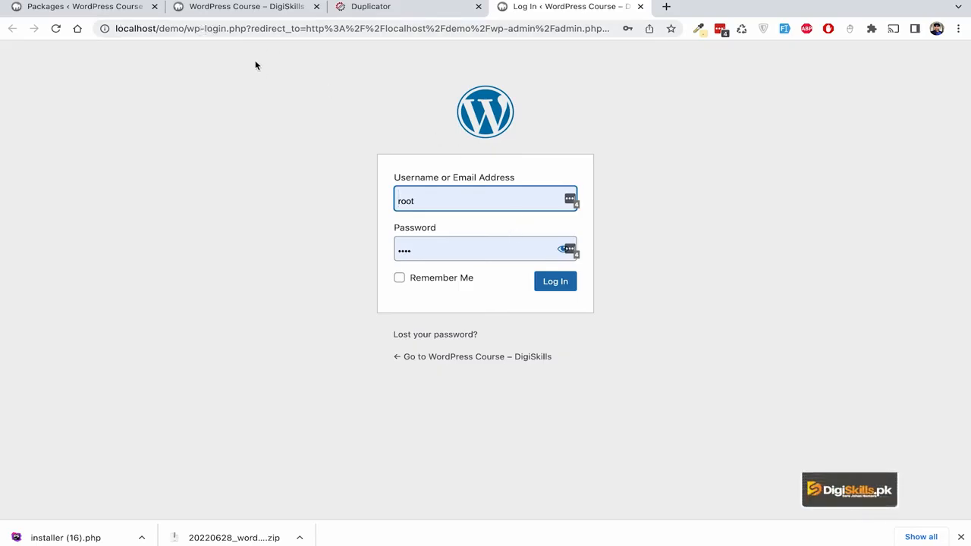
Load localhost/demo/ in place of the login page and look over the migrated site's front page.
click(187, 28)
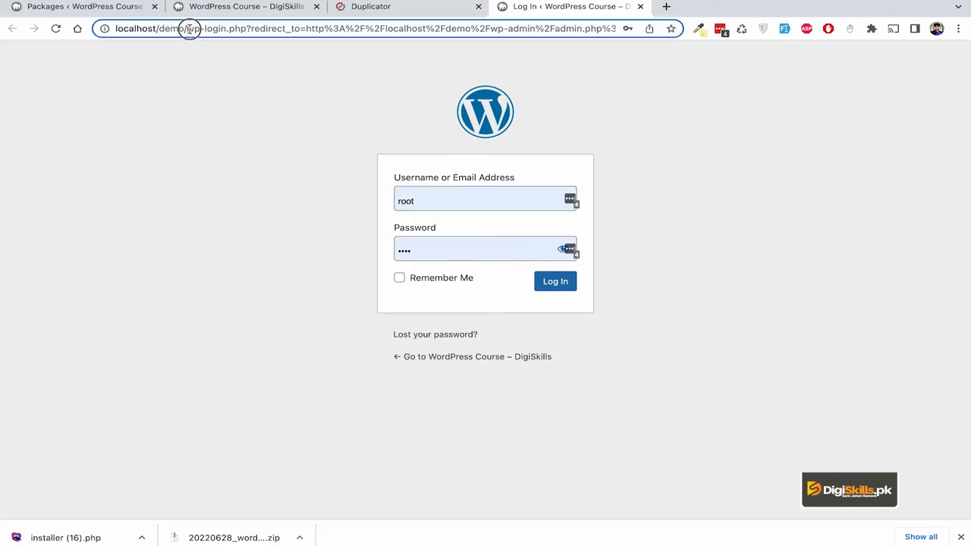
text(localhost/demo/)
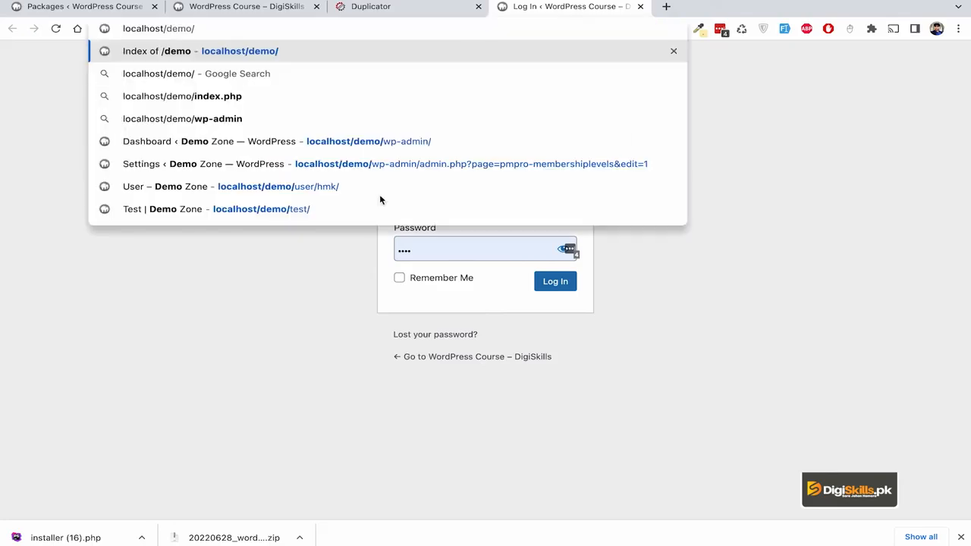
key(Return)
scroll(346, 152, down, 4)
scroll(348, 147, up, 4)
Compare the front pages of the original localhost/digiskills site and the migrated localhost/demo site.
click(249, 9)
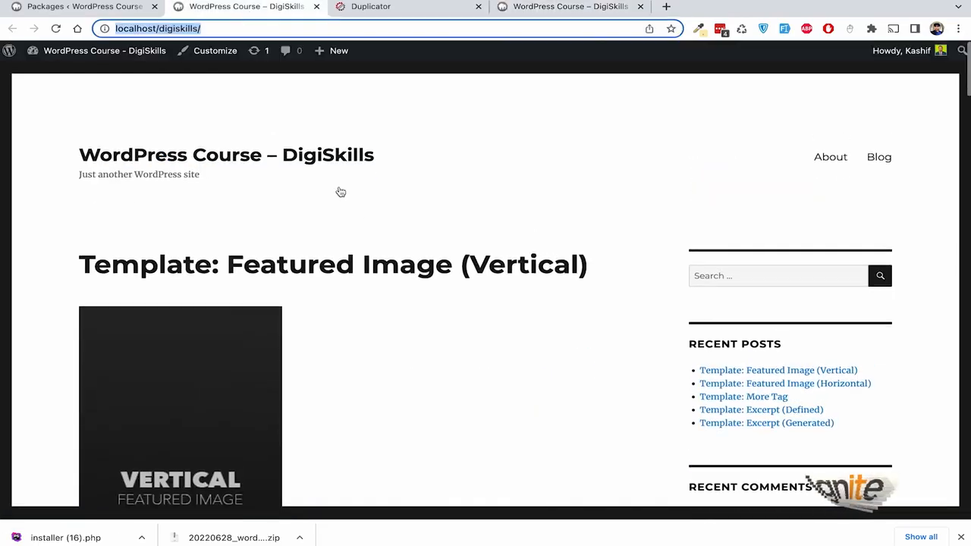
click(436, 209)
scroll(491, 219, down, 15)
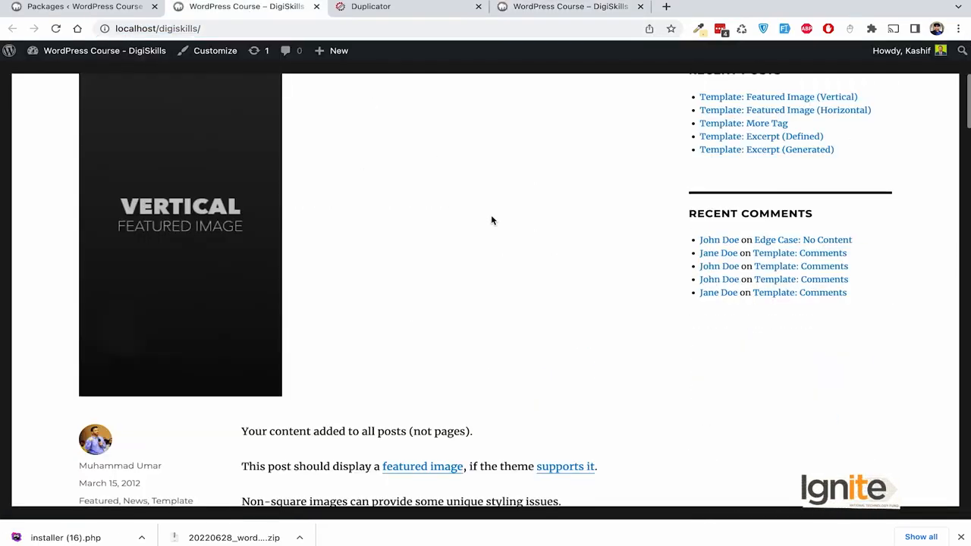
scroll(491, 219, up, 10)
scroll(490, 220, up, 6)
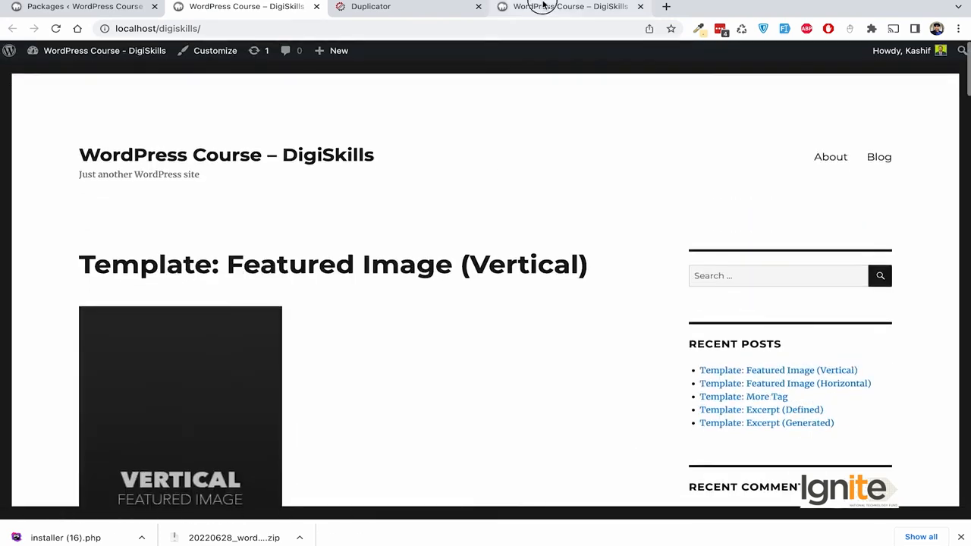
click(539, 8)
scroll(420, 265, down, 5)
scroll(420, 266, down, 15)
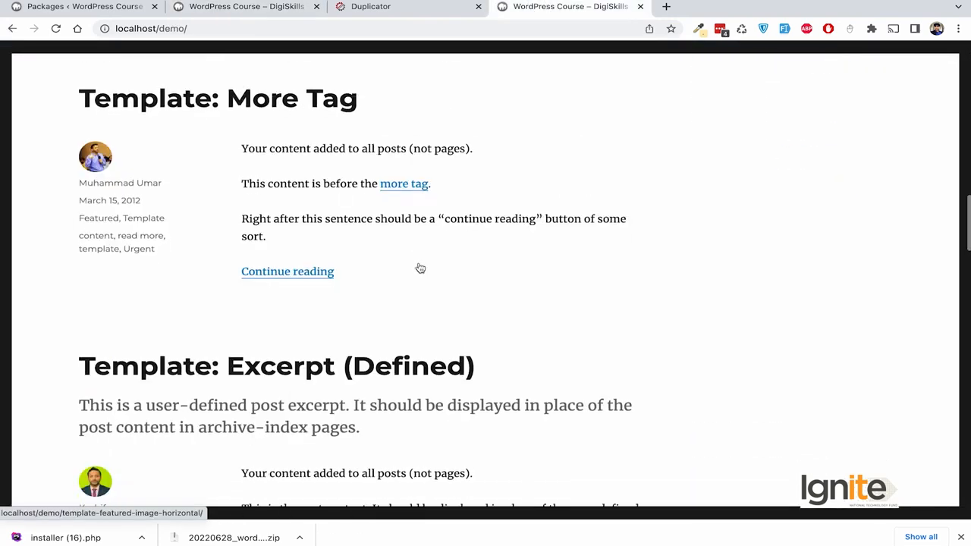
scroll(419, 266, down, 3)
scroll(419, 267, up, 20)
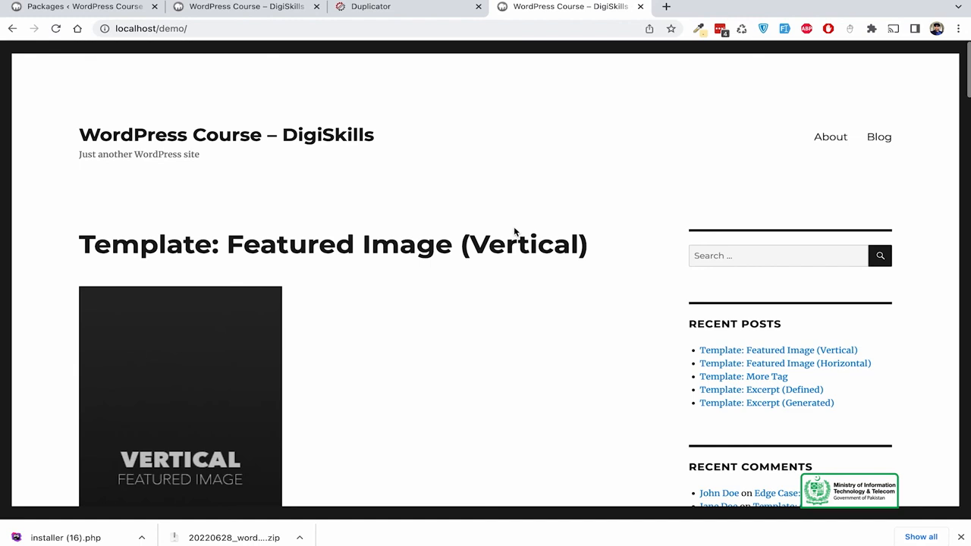
scroll(513, 230, down, 2)
scroll(514, 230, up, 3)
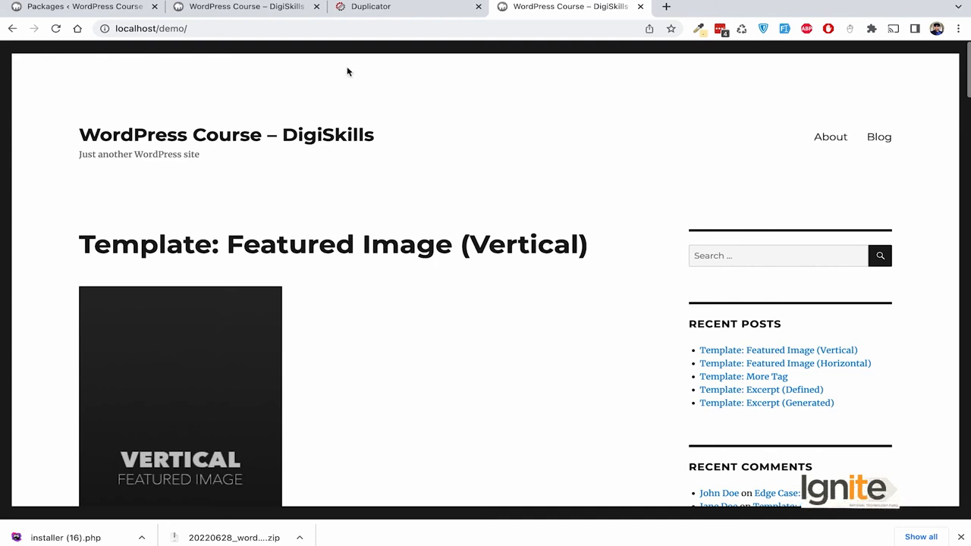
Load localhost/demo/wp-admin/ and log in to the migrated site with the saved admin username and password.
click(244, 32)
click(281, 30)
text(wp-admin/)
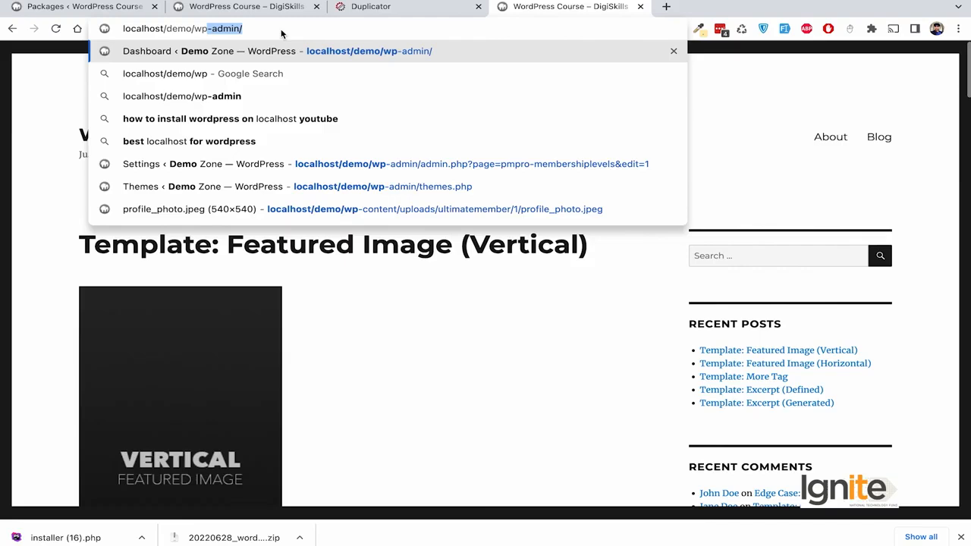
key(Return)
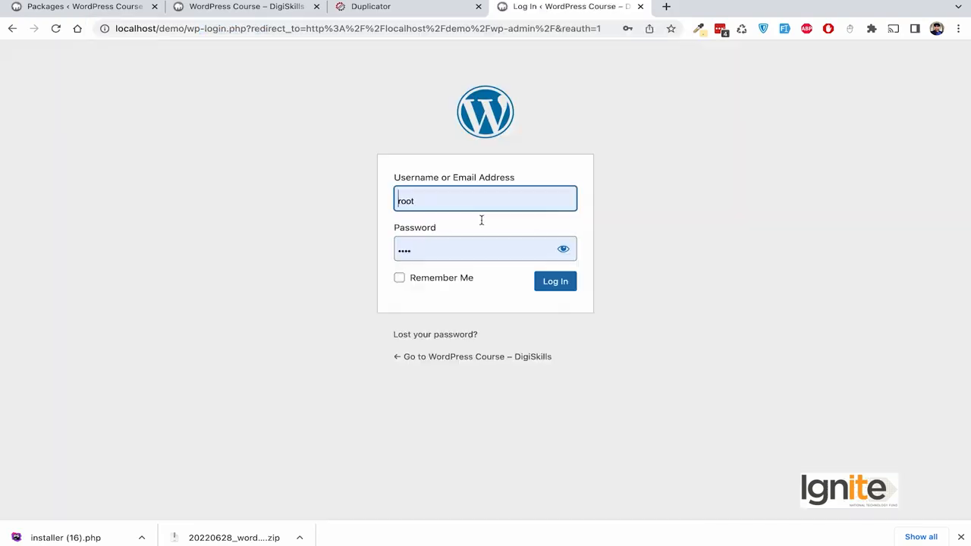
click(438, 199)
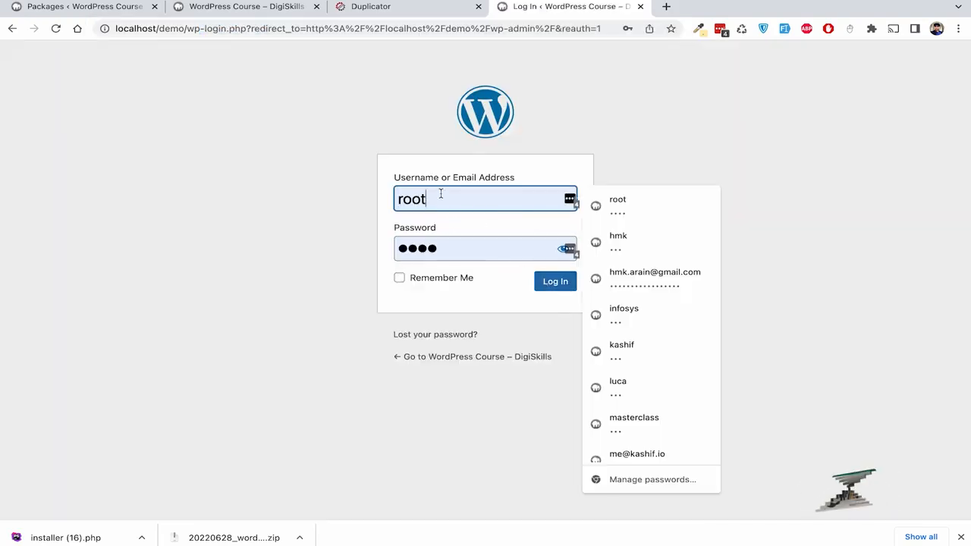
click(637, 340)
click(564, 291)
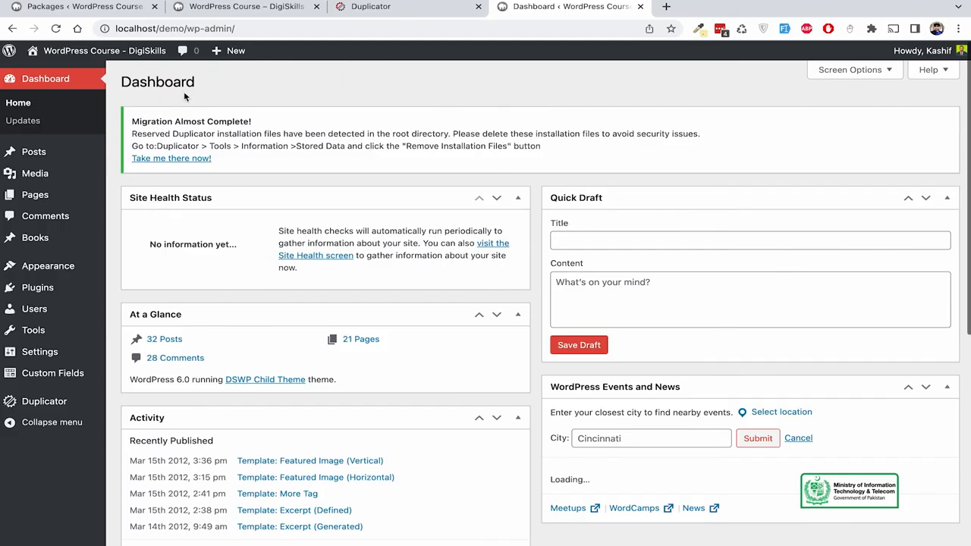
Follow the dashboard's migration notice to remove the Duplicator installation files, and review the list of removed files.
drag(132, 121, 596, 147)
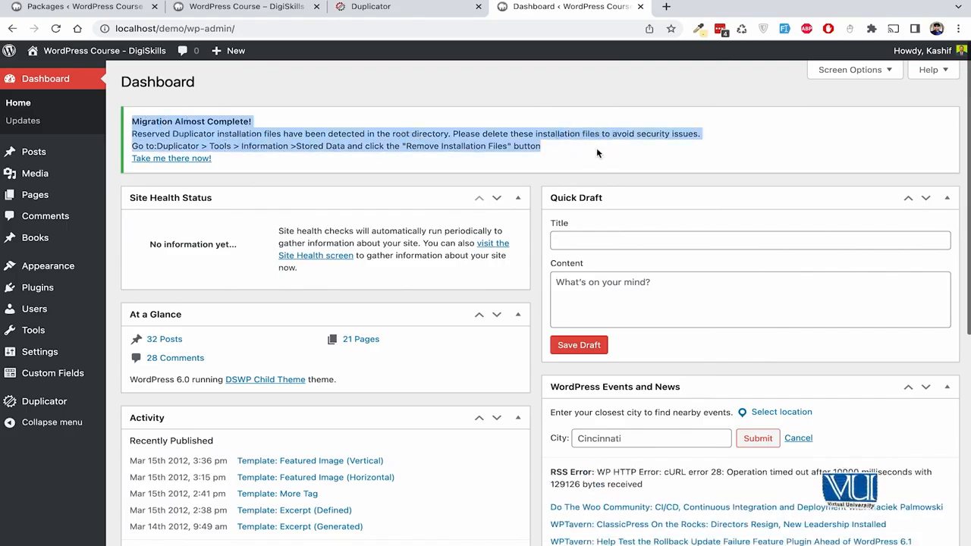
click(178, 158)
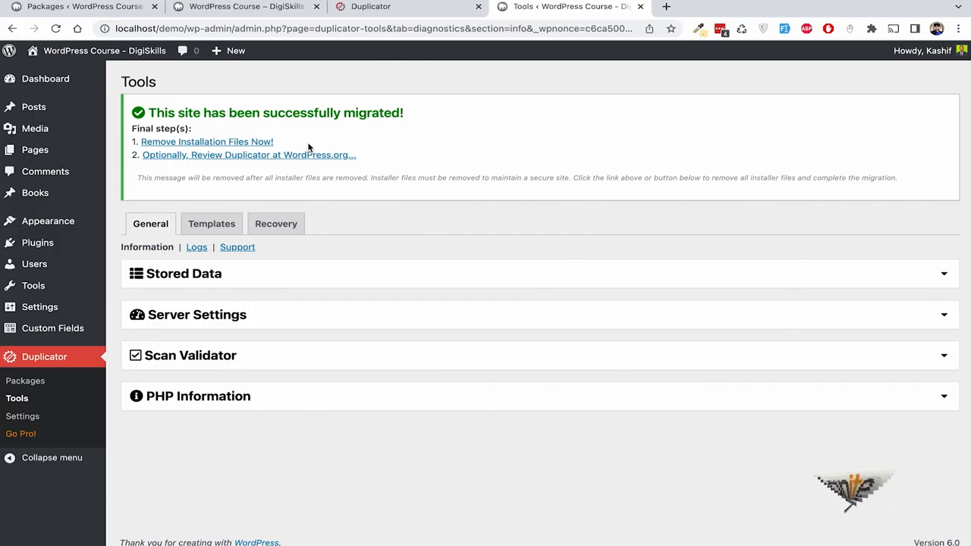
click(246, 142)
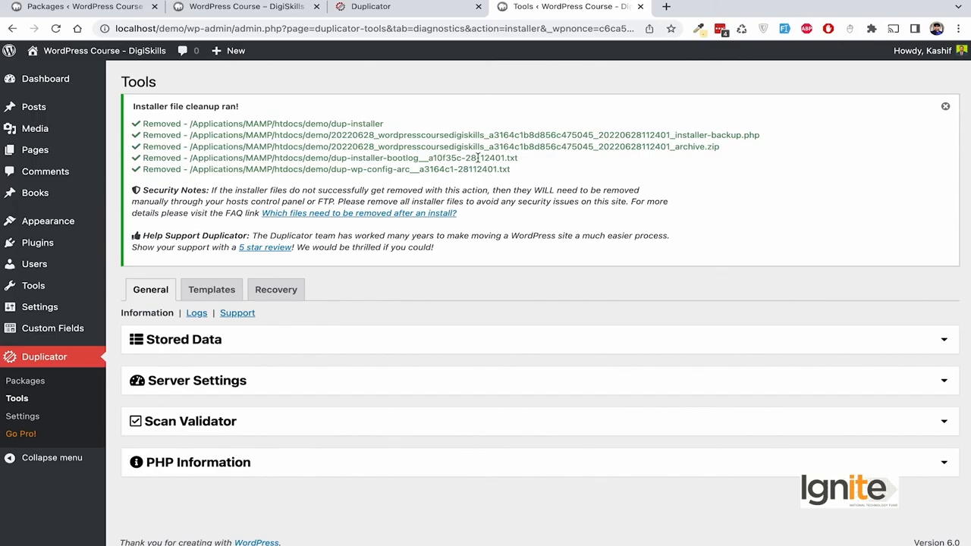
drag(725, 150, 635, 148)
click(514, 173)
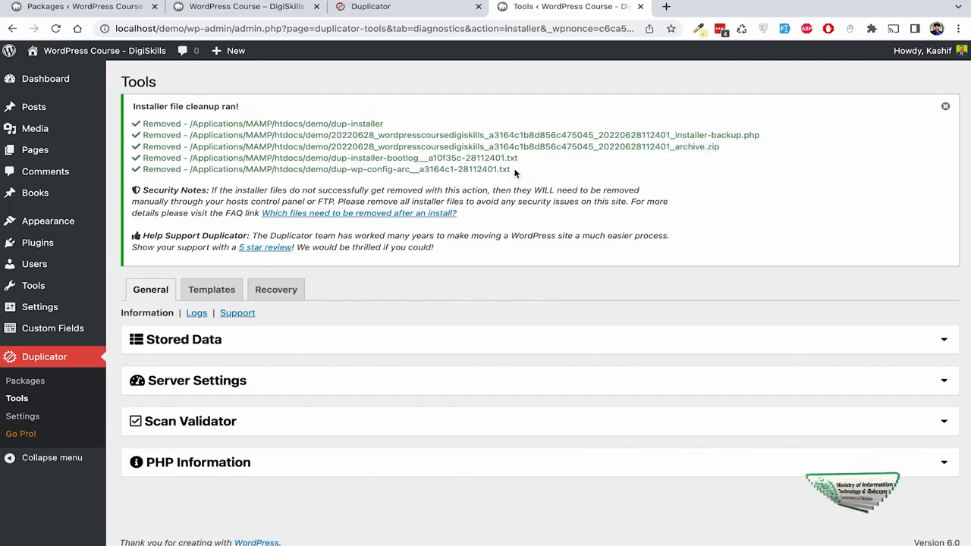
Check the migrated site's Duplicator packages list, and open the site's front page from the dashboard in a new browser tab.
click(30, 385)
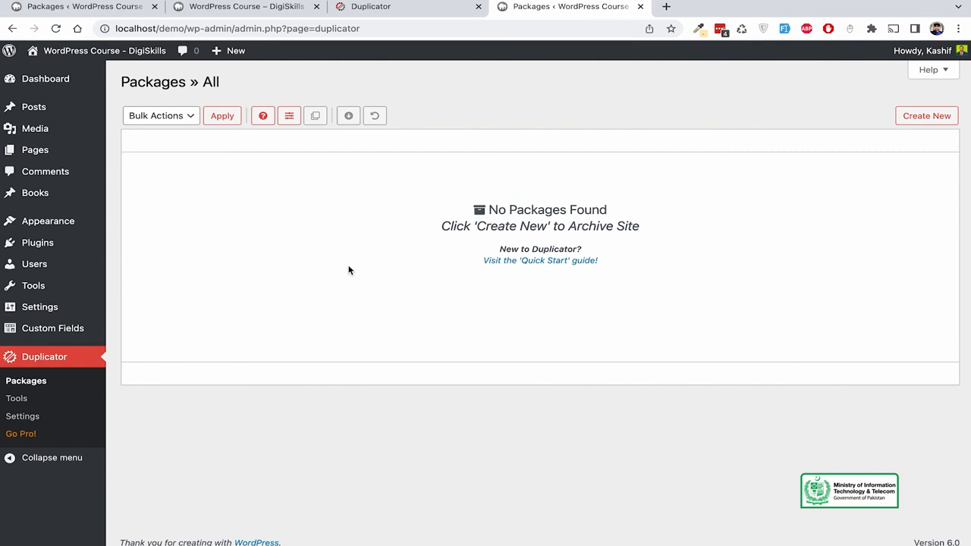
click(34, 79)
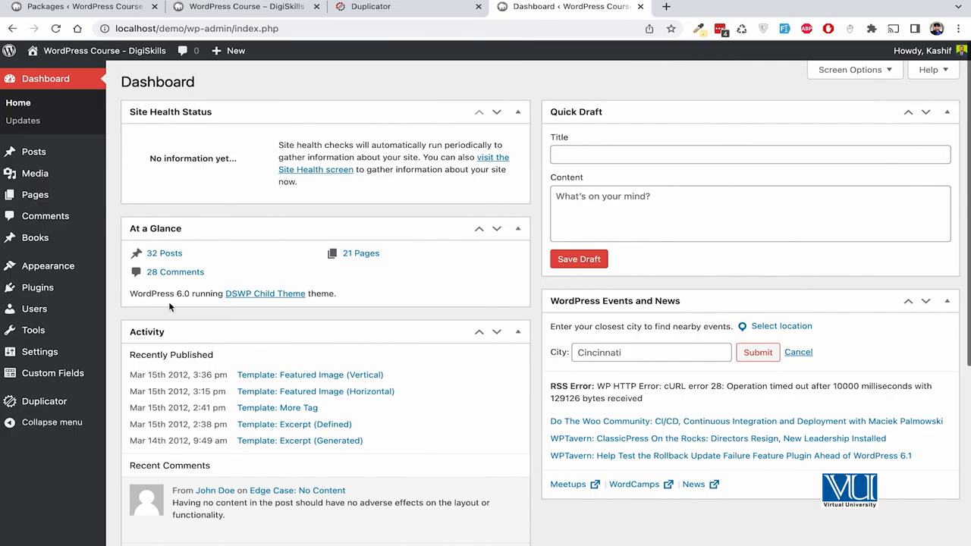
mouse_move(90, 52)
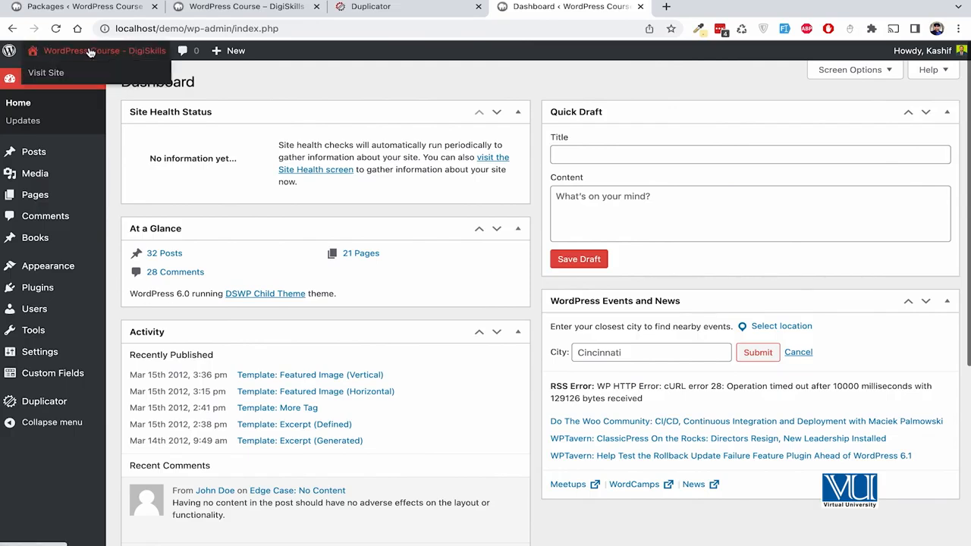
right_click(54, 79)
click(84, 81)
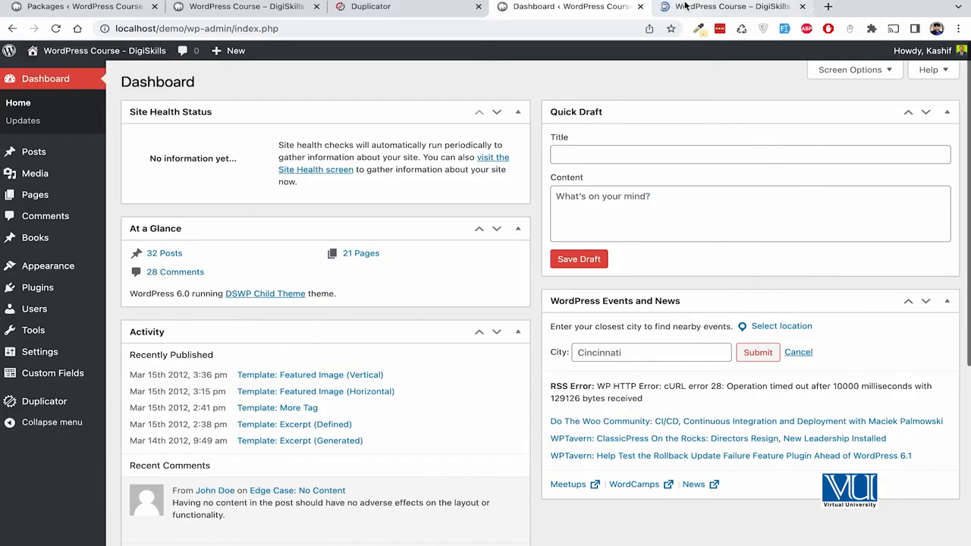
click(685, 6)
Look over the migrated front page and its Template: Featured Image (Horizontal) post, and return to the front page.
scroll(381, 238, down, 15)
scroll(381, 238, up, 15)
scroll(676, 226, down, 10)
scroll(677, 228, up, 8)
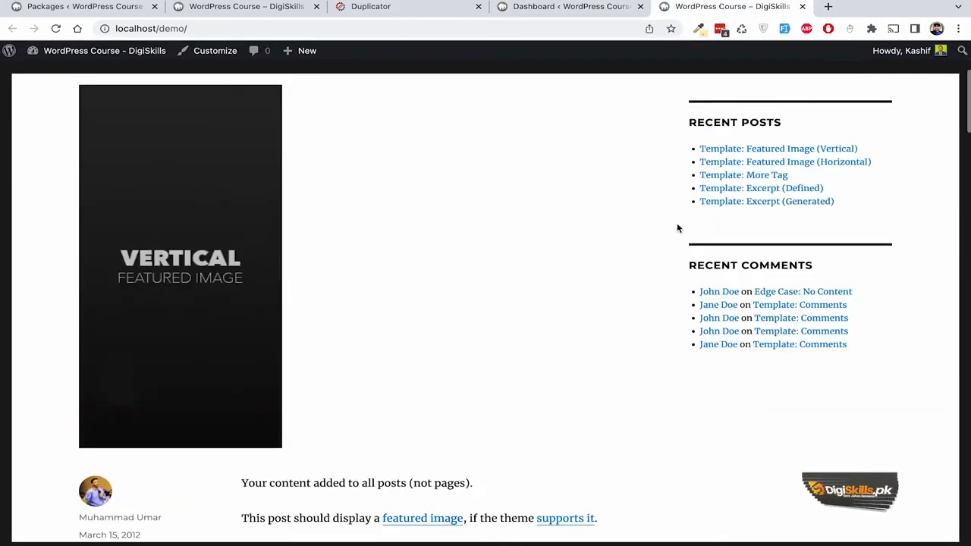
scroll(677, 227, up, 1)
click(733, 230)
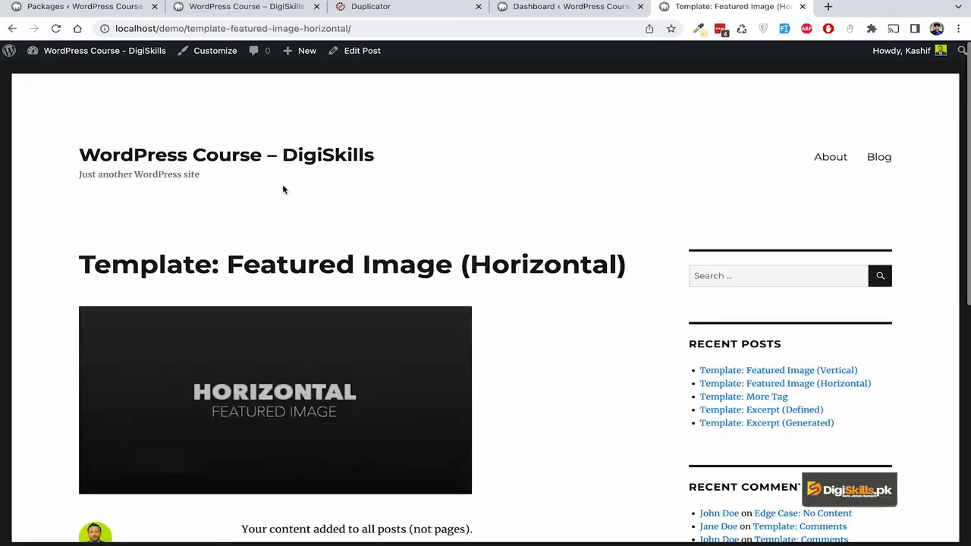
click(267, 161)
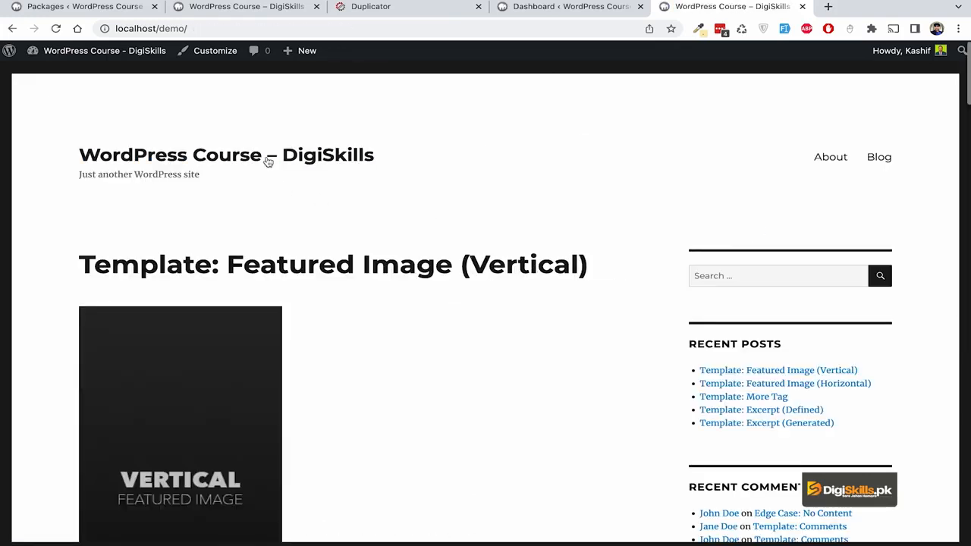
Open the Template: Featured Image (Vertical) post from the migrated site's recent posts.
click(607, 9)
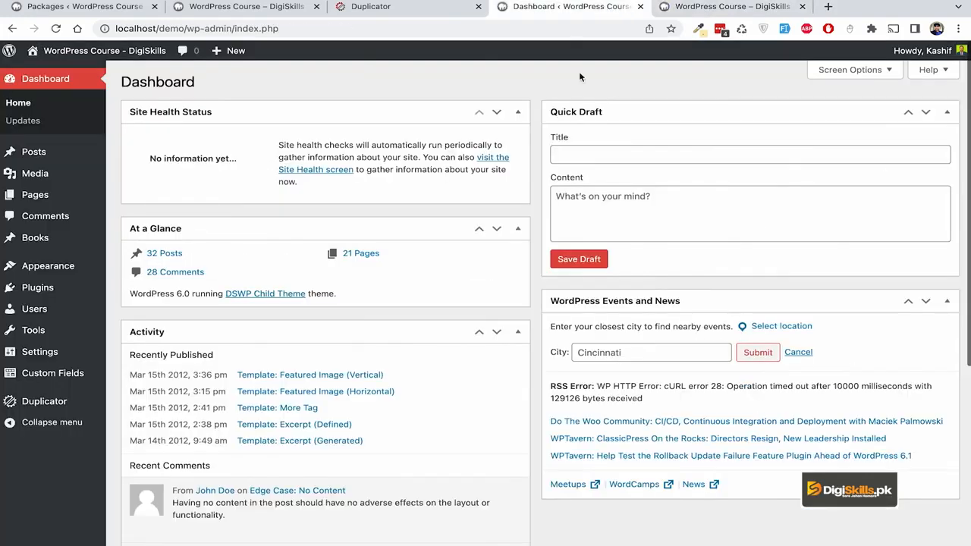
click(728, 7)
click(739, 372)
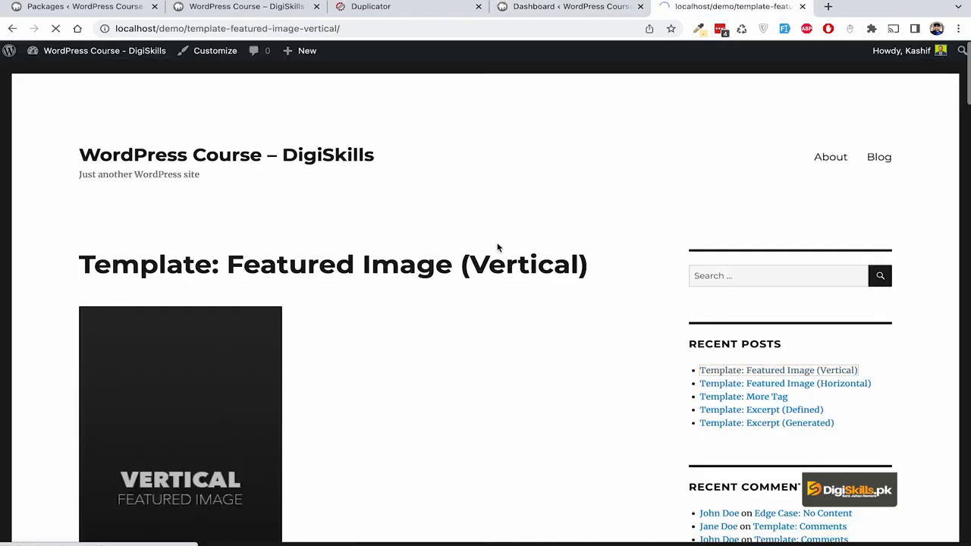
Re-save the migrated site's permalink settings with the Post name structure, and return to the open post.
click(538, 10)
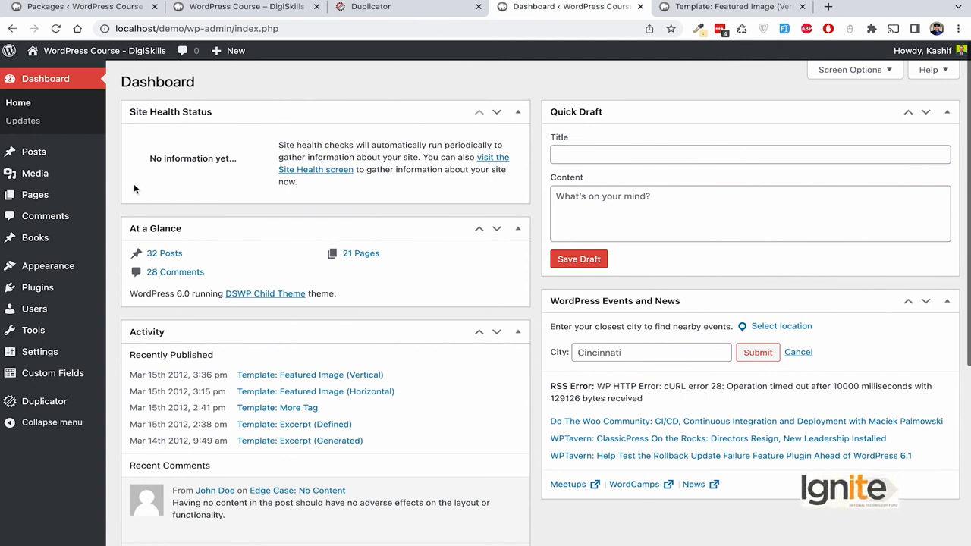
scroll(134, 186, down, 1)
mouse_move(56, 352)
click(141, 441)
scroll(397, 309, down, 2)
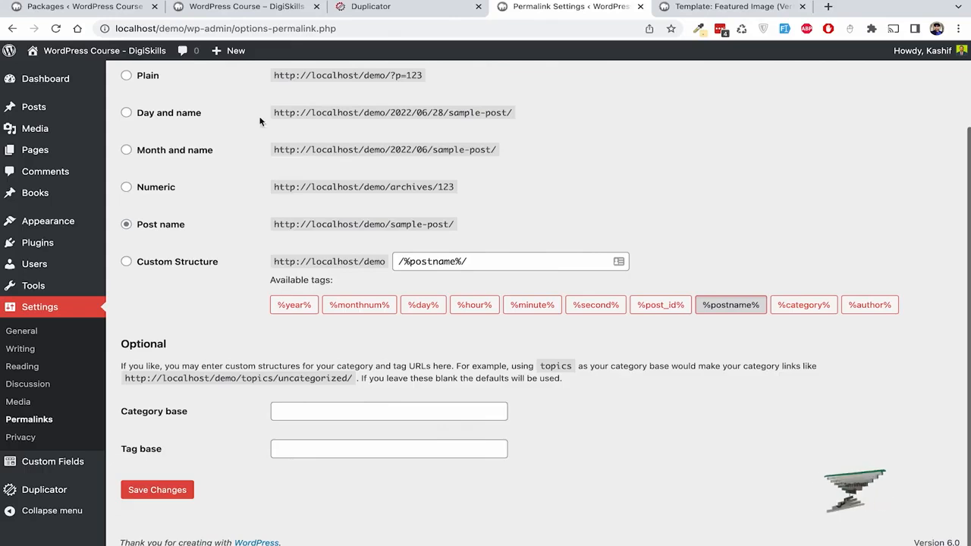
click(171, 490)
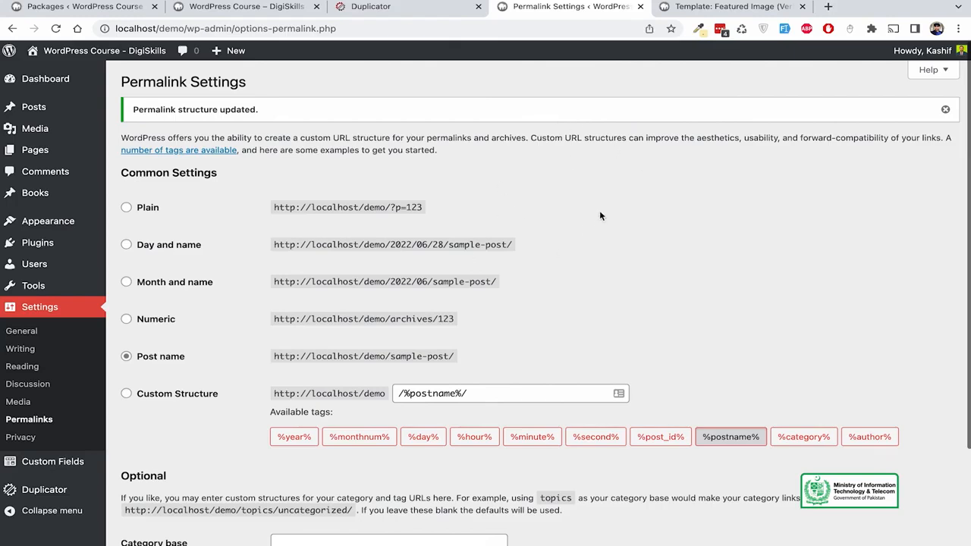
click(674, 7)
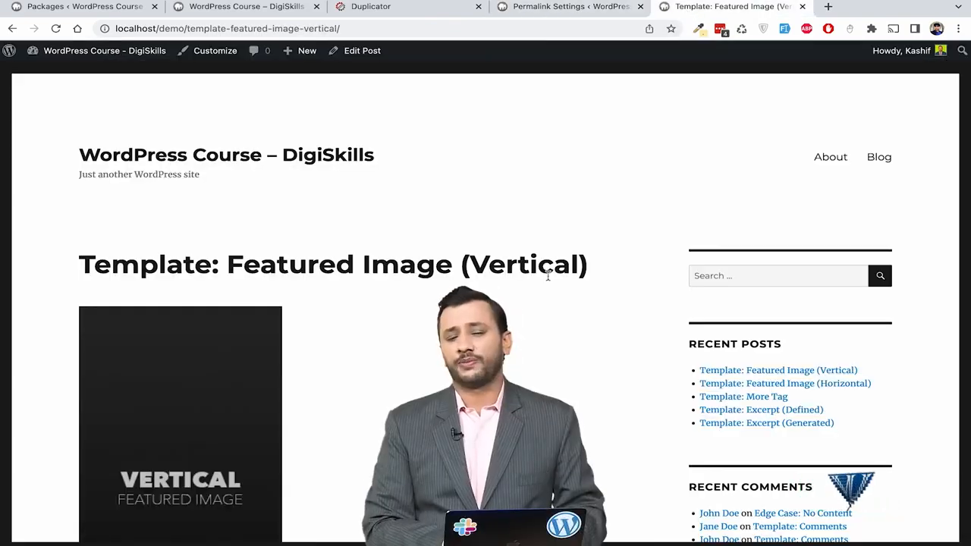